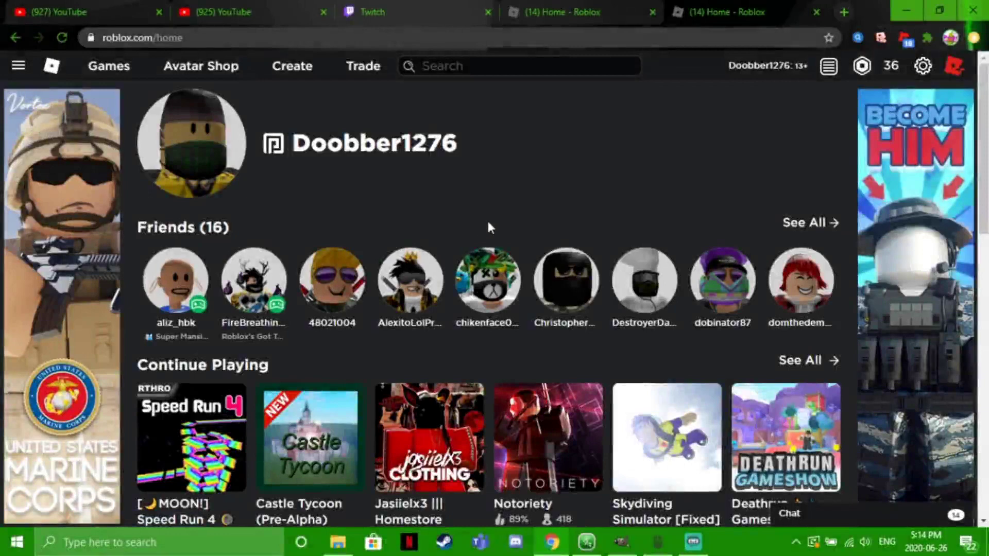
# - Look over the Twitch and Roblox tabs and the Castle Tycoon page, then return home
pyautogui.click(398, 6)
pyautogui.click(566, 4)
pyautogui.click(702, 3)
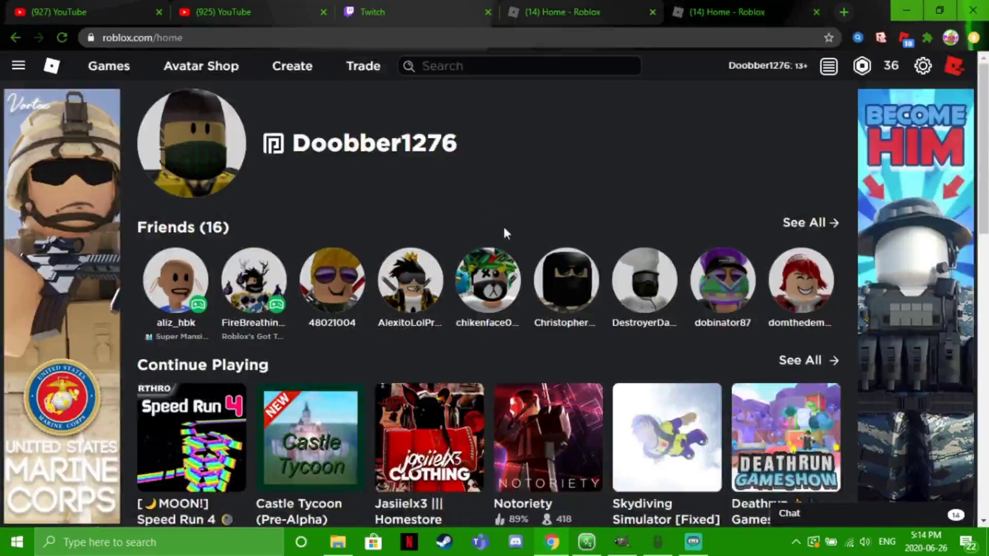
pyautogui.click(309, 434)
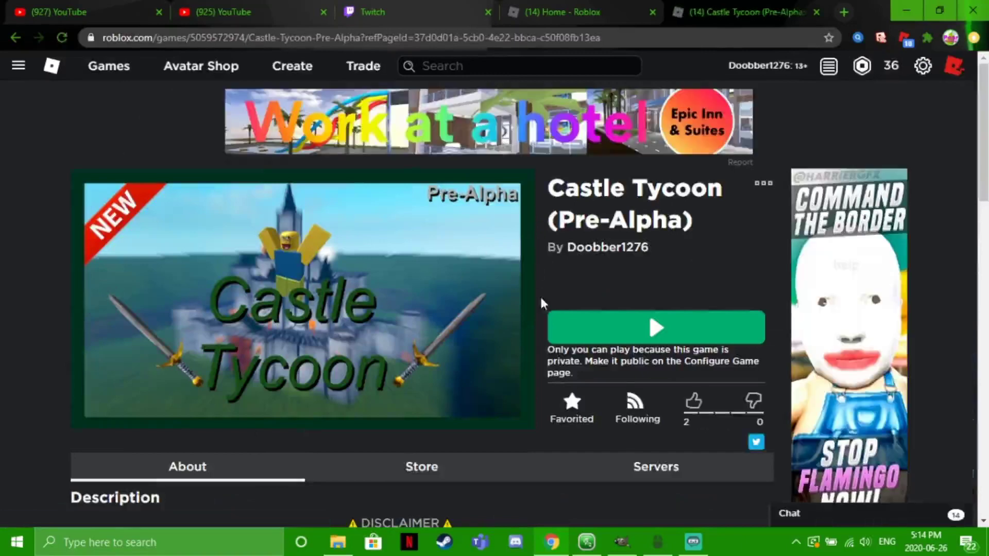
pyautogui.click(52, 66)
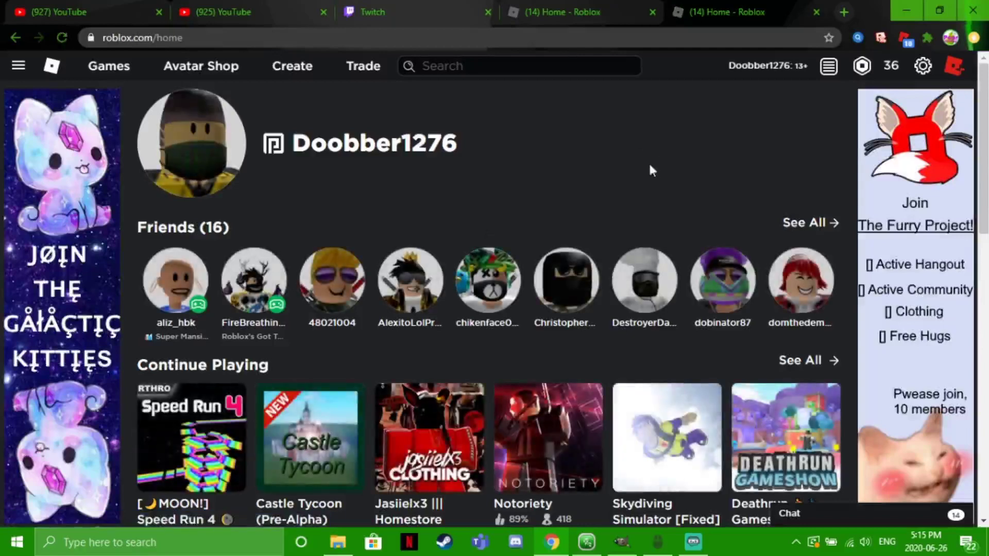
# - Reach the Black Hole Clothes's Place Number: 0 game's Store through Group Creations
pyautogui.click(295, 73)
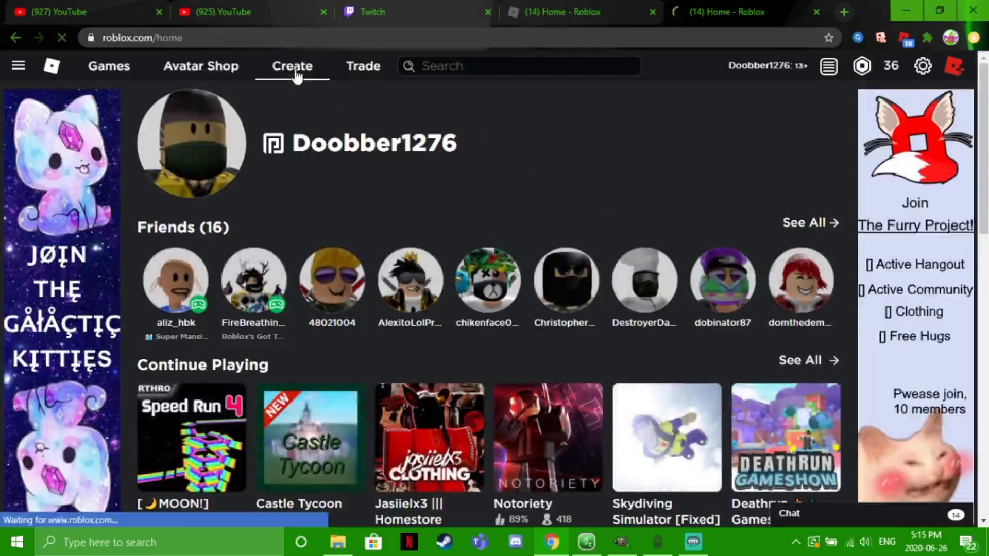
pyautogui.click(279, 200)
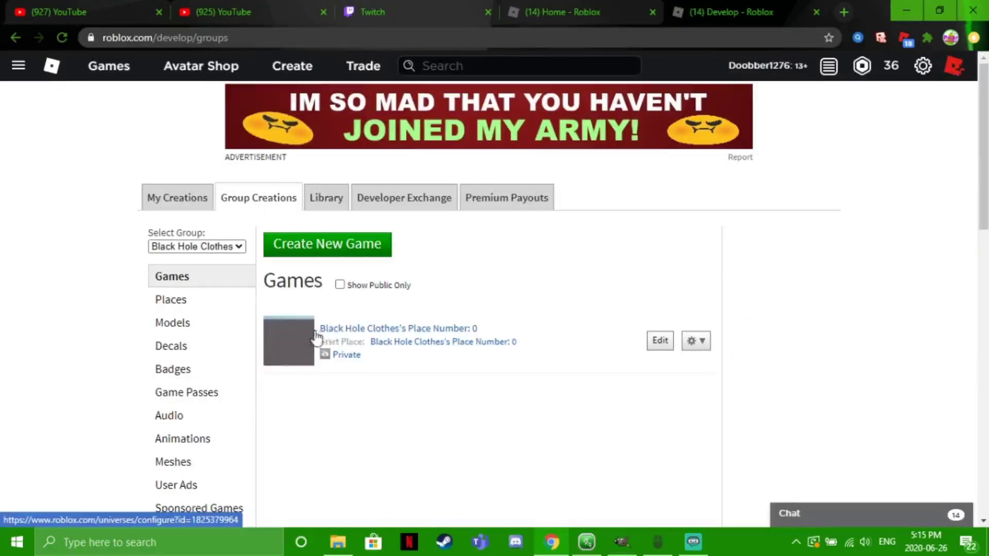
pyautogui.click(410, 347)
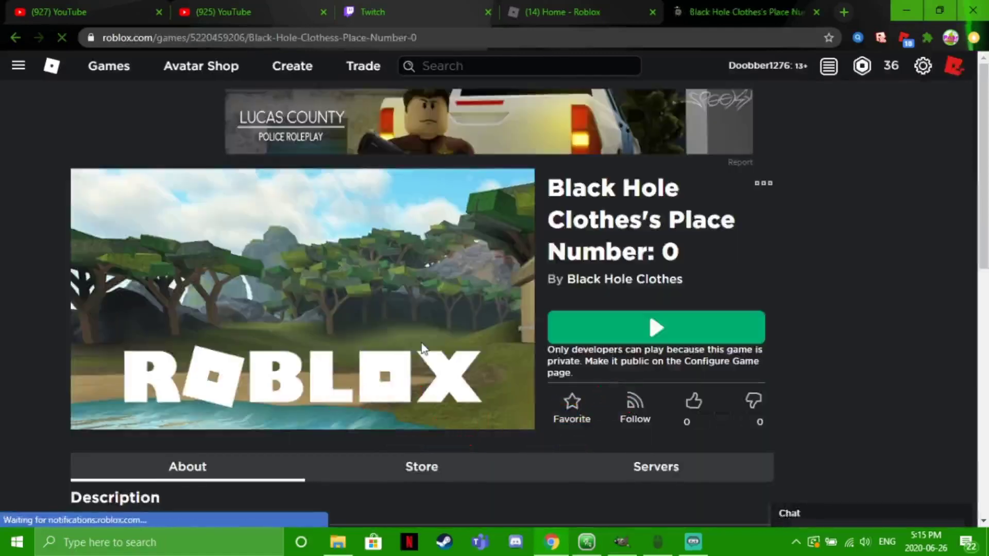
pyautogui.scroll(-4, 919, 286)
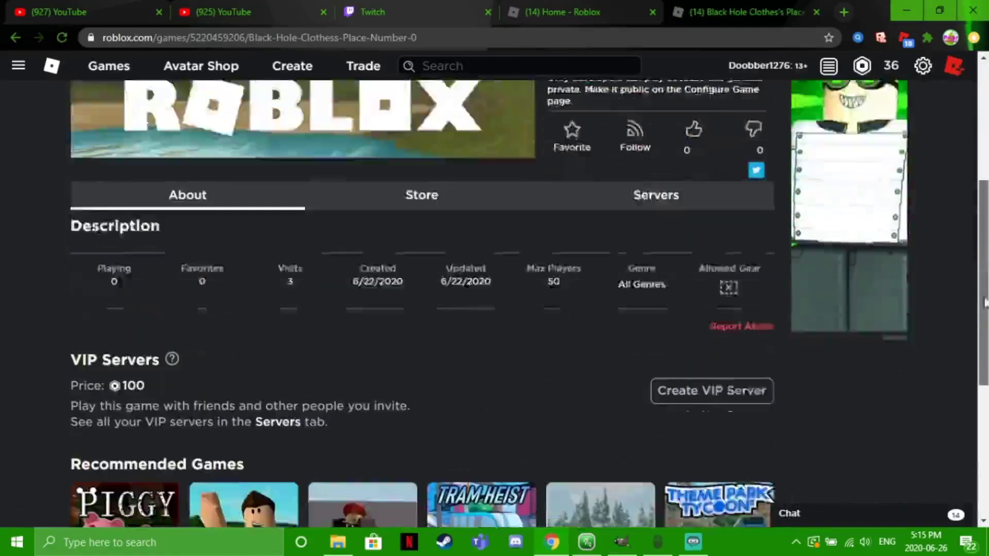
pyautogui.click(448, 129)
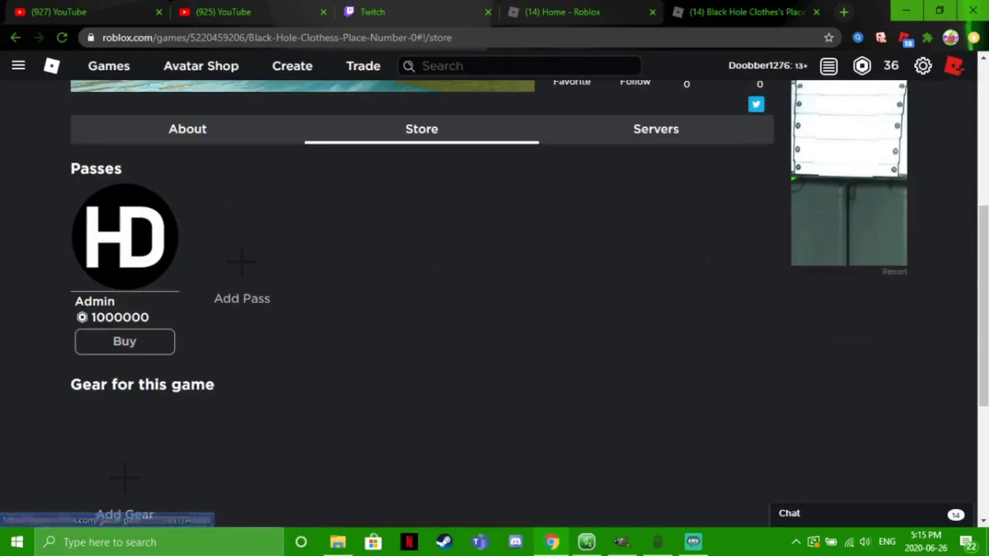
pyautogui.moveTo(116, 303); pyautogui.dragTo(33, 311)
pyautogui.click(199, 265)
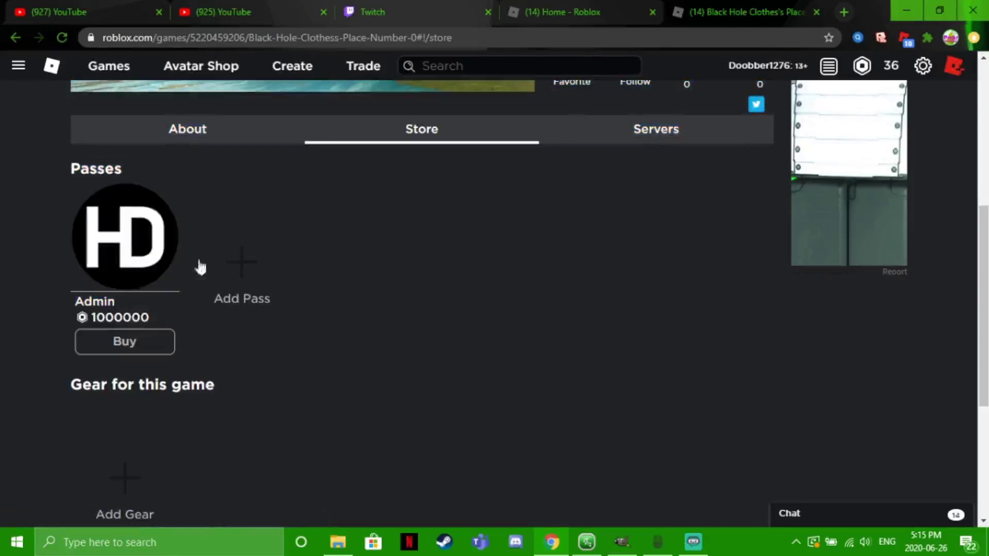
# - Start a new game pass using Bloxy_ColaShirt.png from Pictures, named Bloxy cola
pyautogui.click(257, 252)
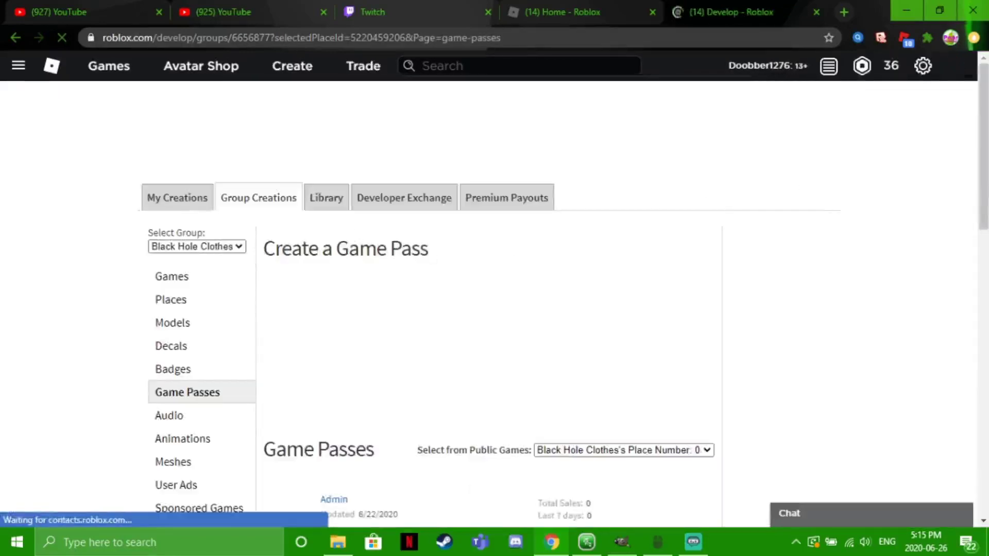
pyautogui.moveTo(975, 170); pyautogui.dragTo(974, 242)
pyautogui.scroll(2, 974, 242)
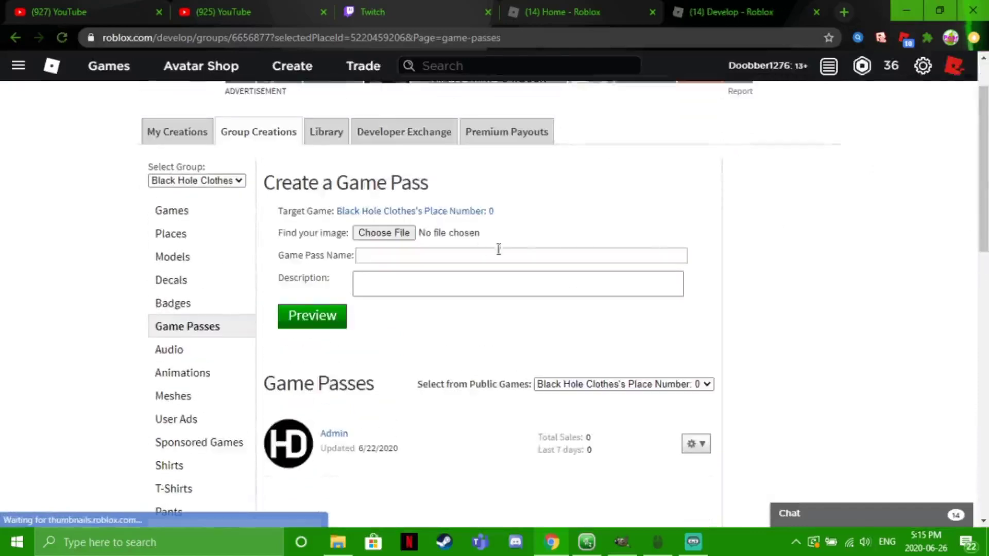
pyautogui.click(392, 236)
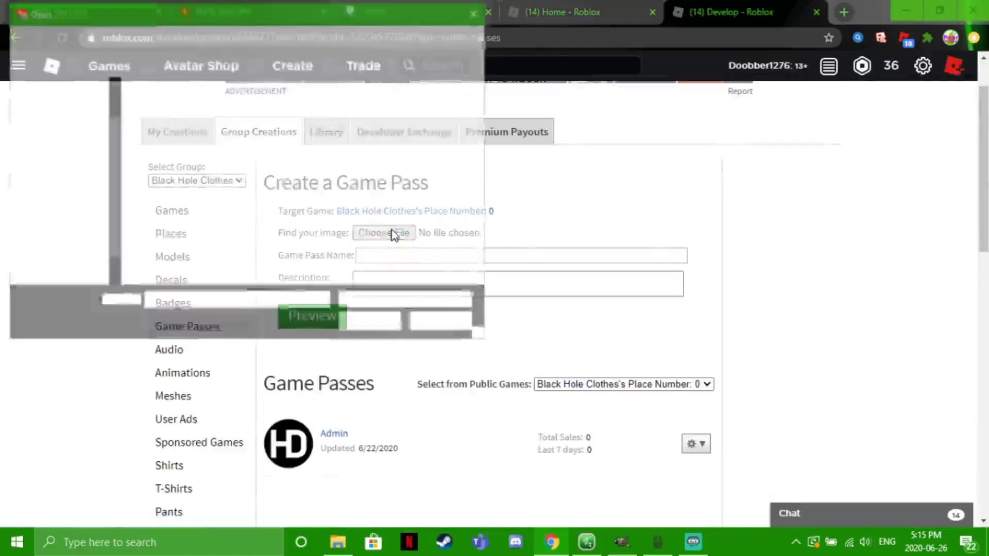
pyautogui.click(67, 187)
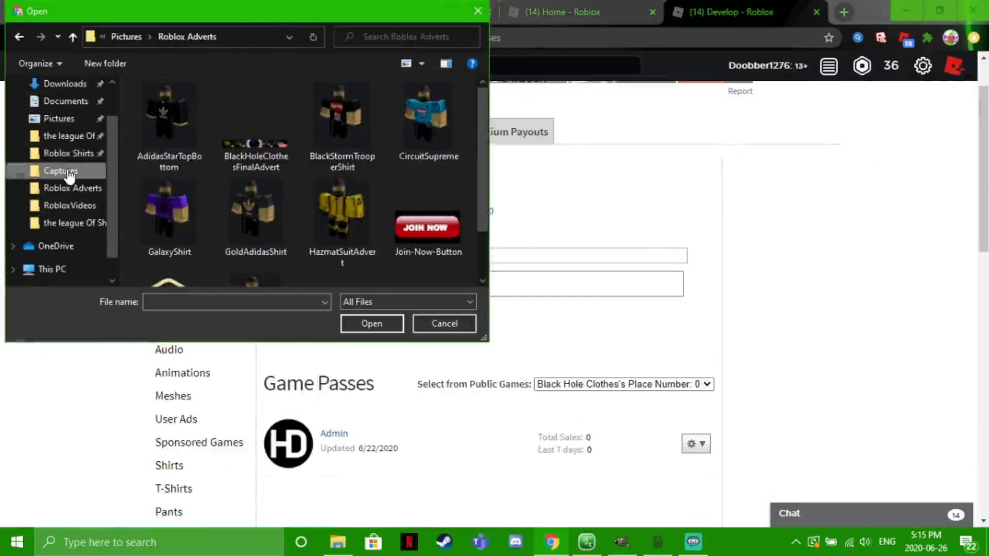
pyautogui.click(66, 173)
pyautogui.click(68, 122)
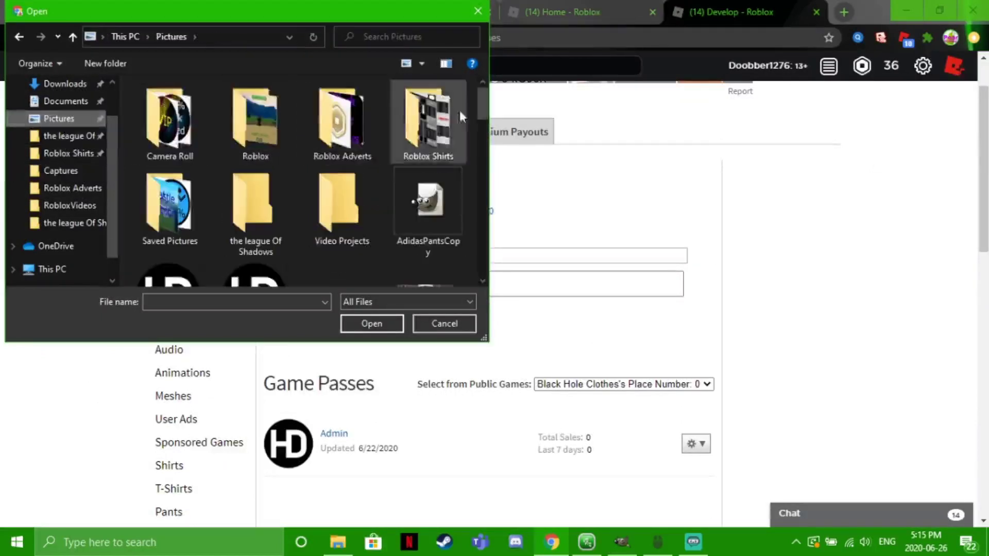
pyautogui.moveTo(483, 105); pyautogui.dragTo(483, 162)
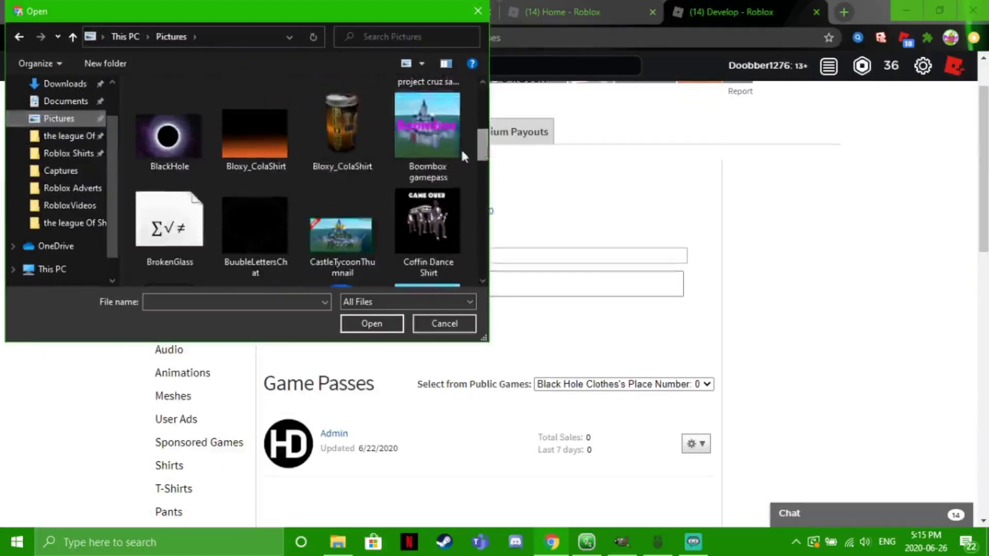
pyautogui.click(354, 149)
pyautogui.click(371, 324)
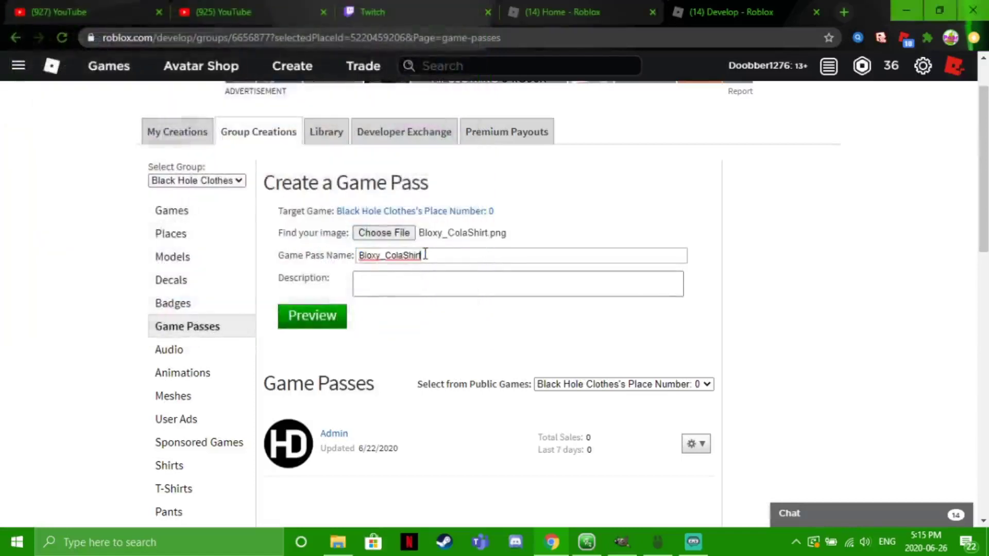
pyautogui.press('BackSpace')
pyautogui.press('BackSpace')
pyautogui.write('c')
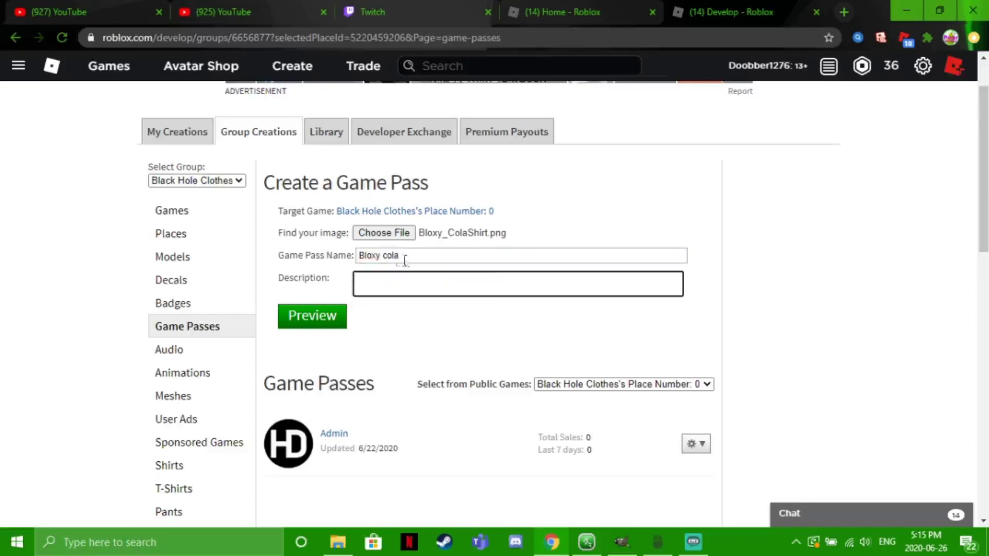
# - Preview and verify the Bloxy cola pass, then open its item page (ID 10398686)
pyautogui.click(314, 322)
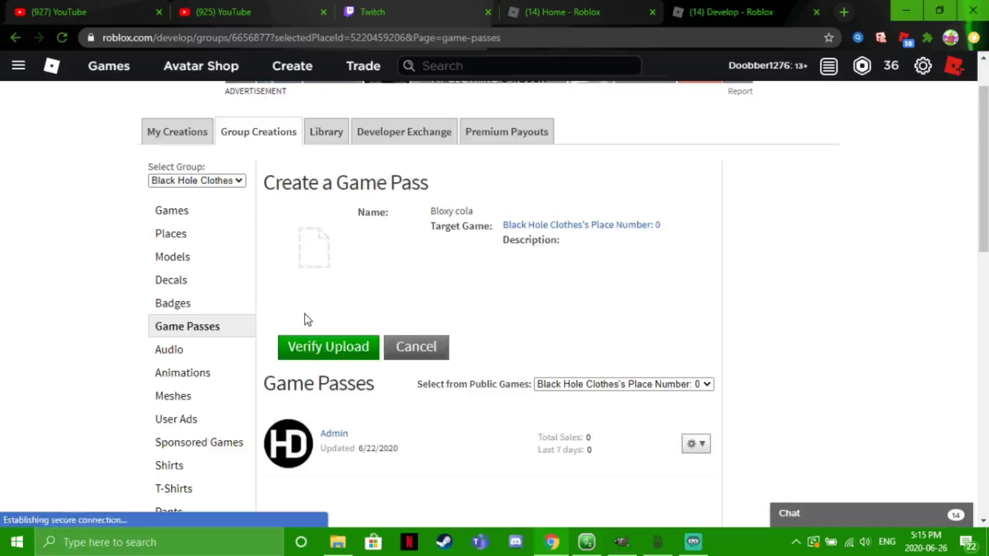
pyautogui.scroll(-1, 942, 203)
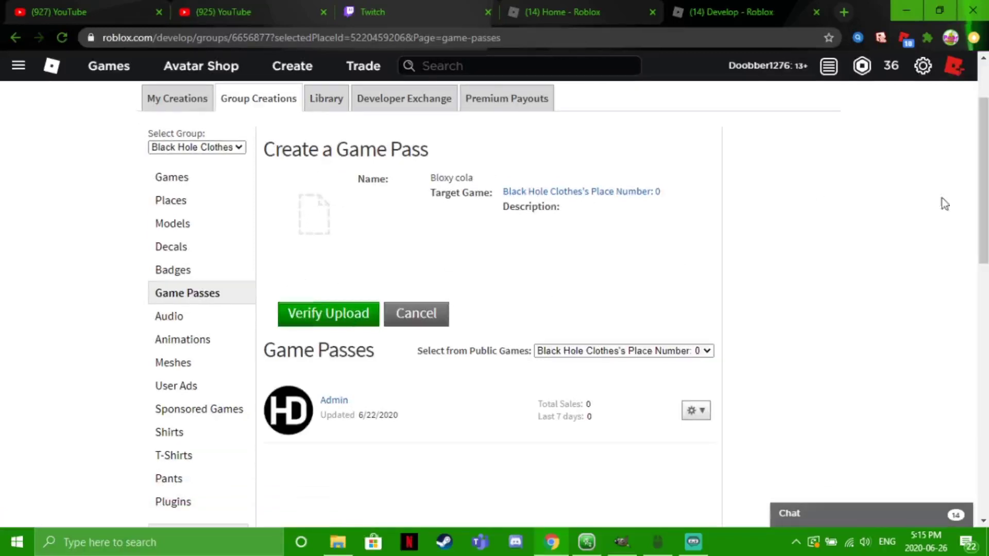
pyautogui.click(310, 323)
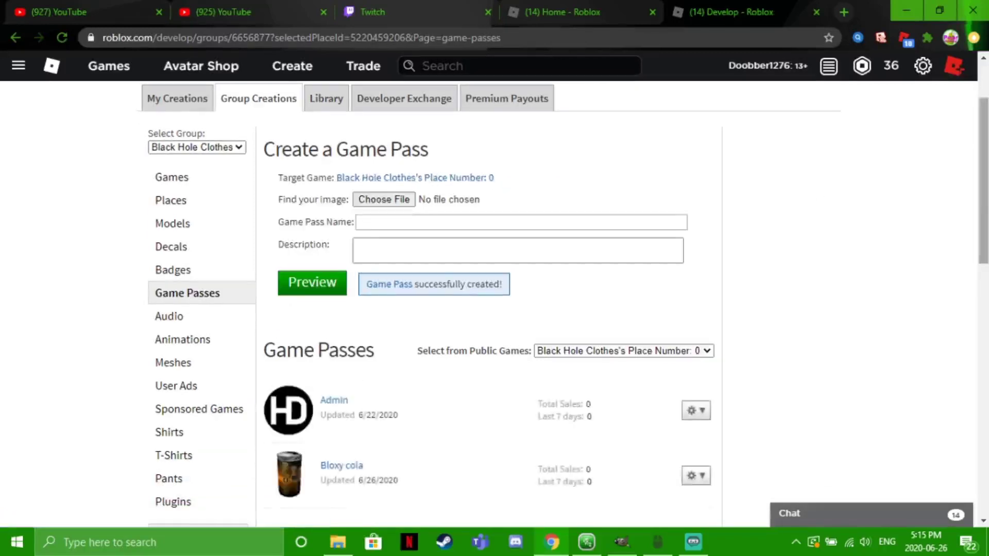
pyautogui.scroll(-2, 800, 276)
pyautogui.click(313, 350)
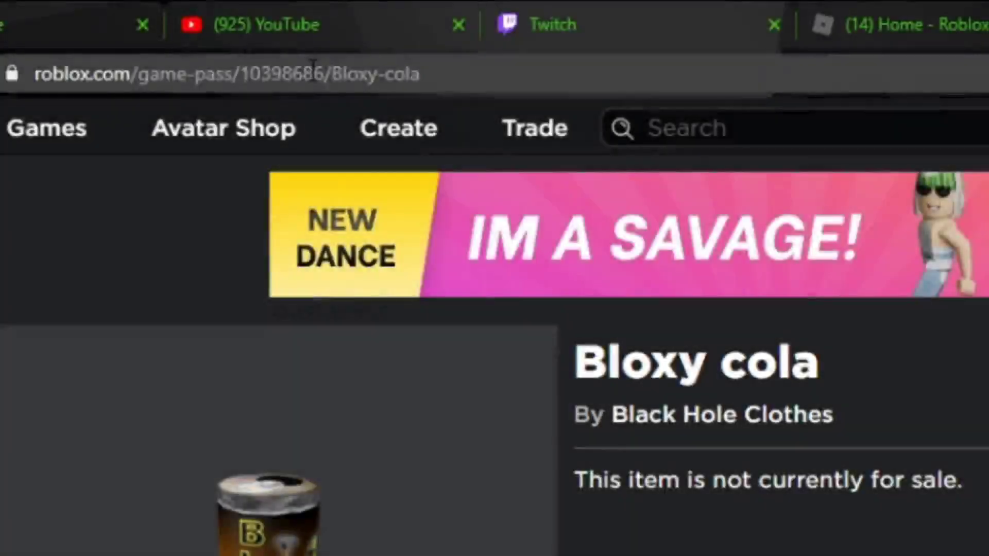
# - Note pass ID 10398686 in the address bar, go back to the game page, and view About
pyautogui.doubleClick(289, 38)
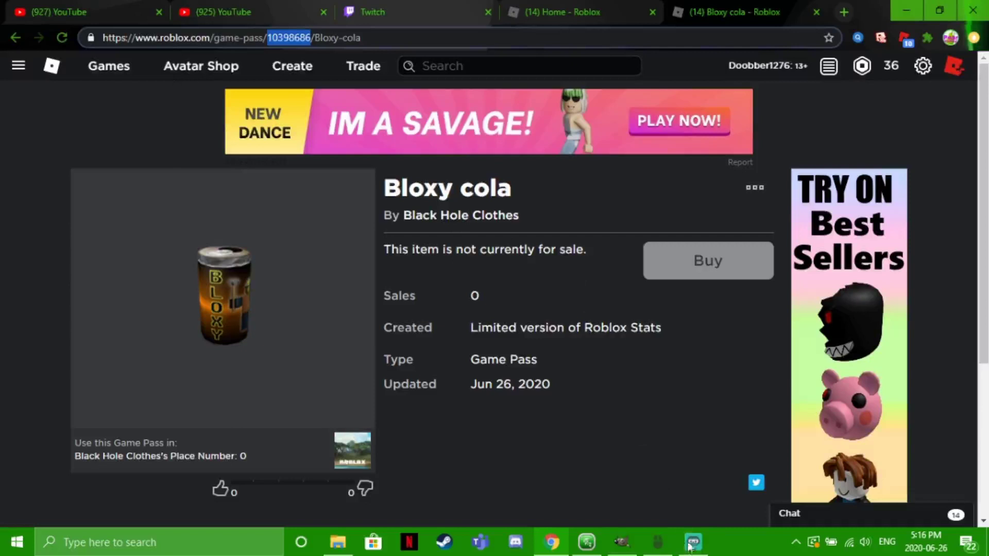
pyautogui.click(109, 128)
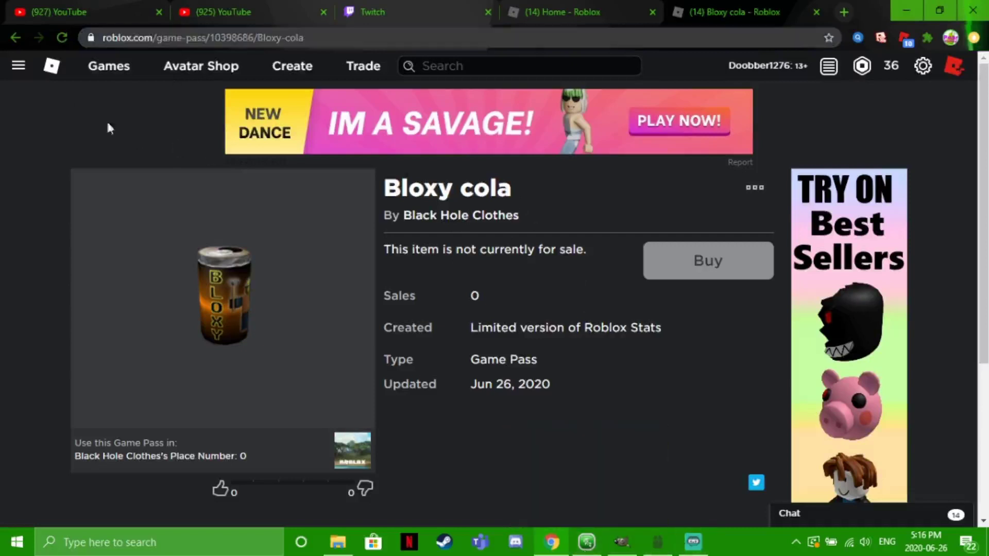
pyautogui.click(18, 38)
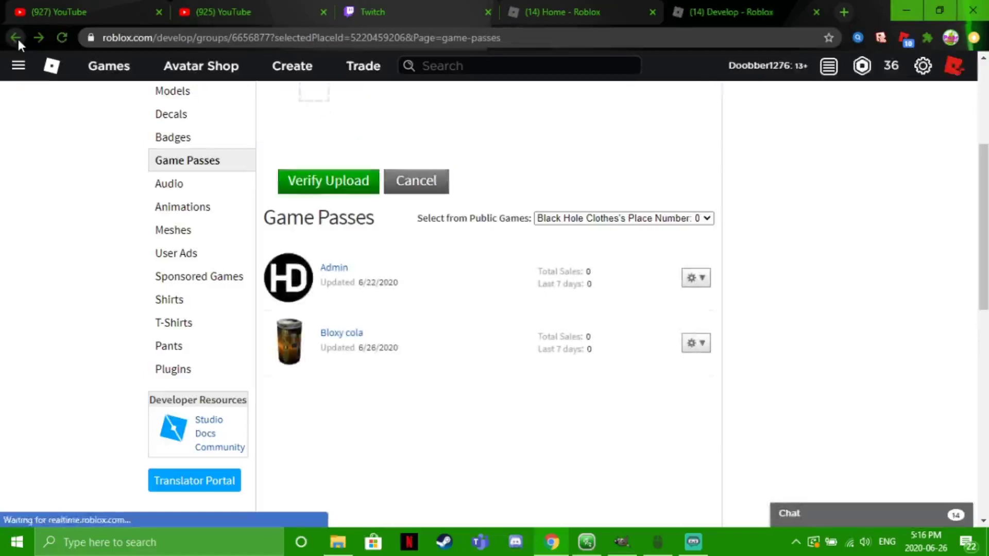
pyautogui.click(17, 38)
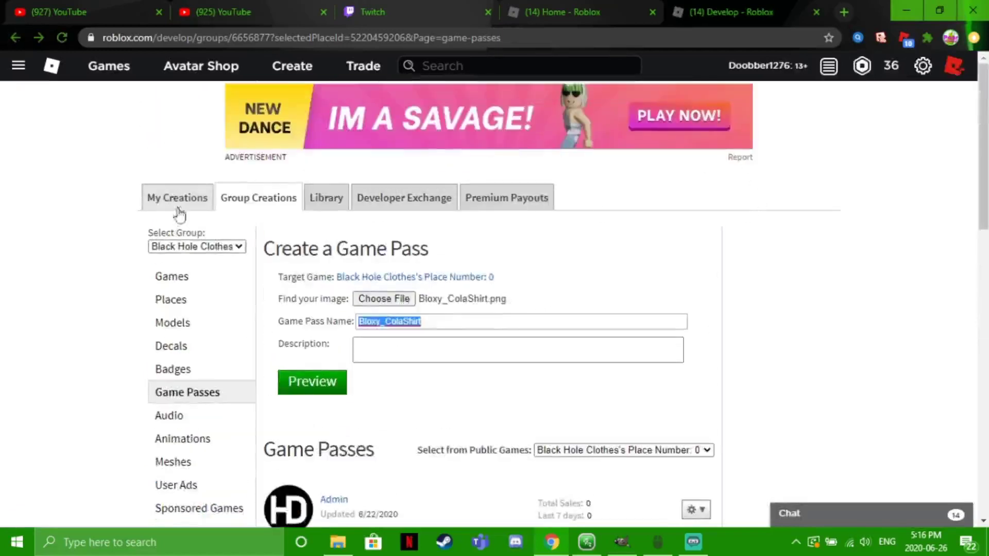
pyautogui.click(17, 37)
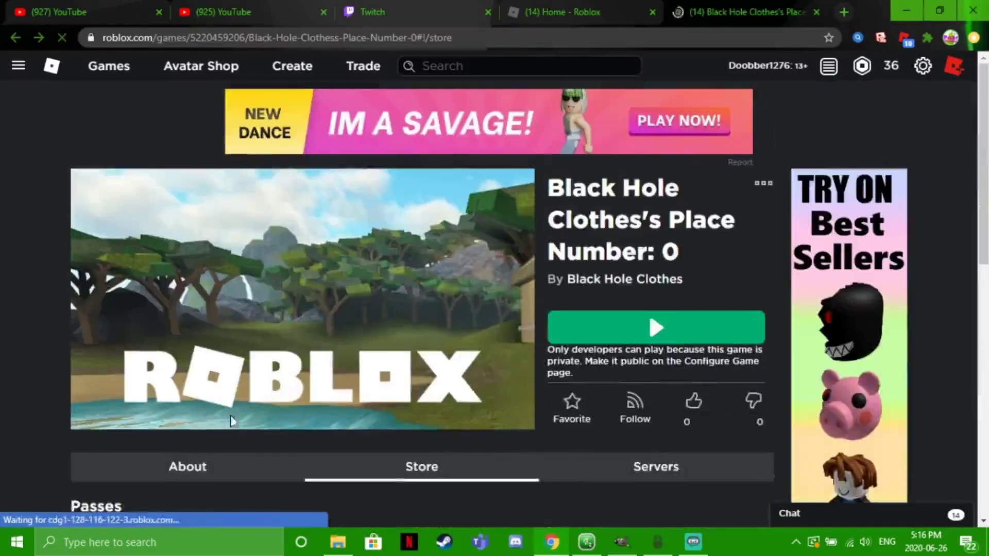
pyautogui.click(197, 469)
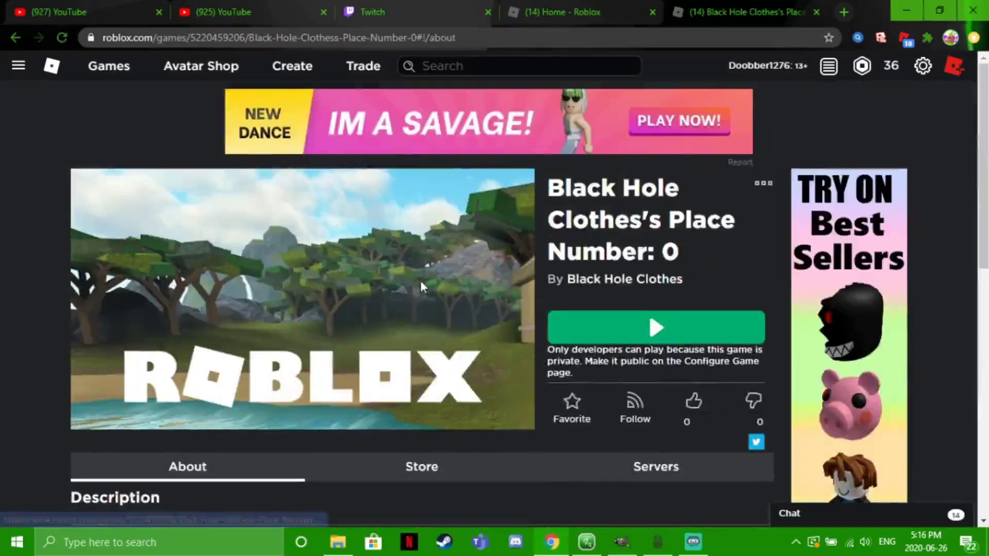
# - Choose Edit from the game's '...' menu, confirm launching Studio, and look over the baseplate
pyautogui.click(762, 184)
pyautogui.click(746, 209)
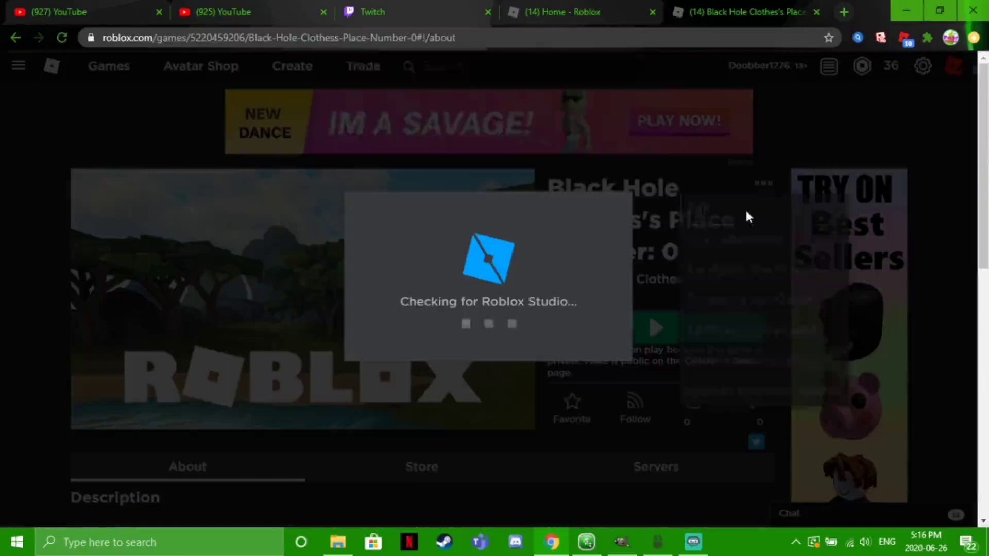
pyautogui.click(529, 136)
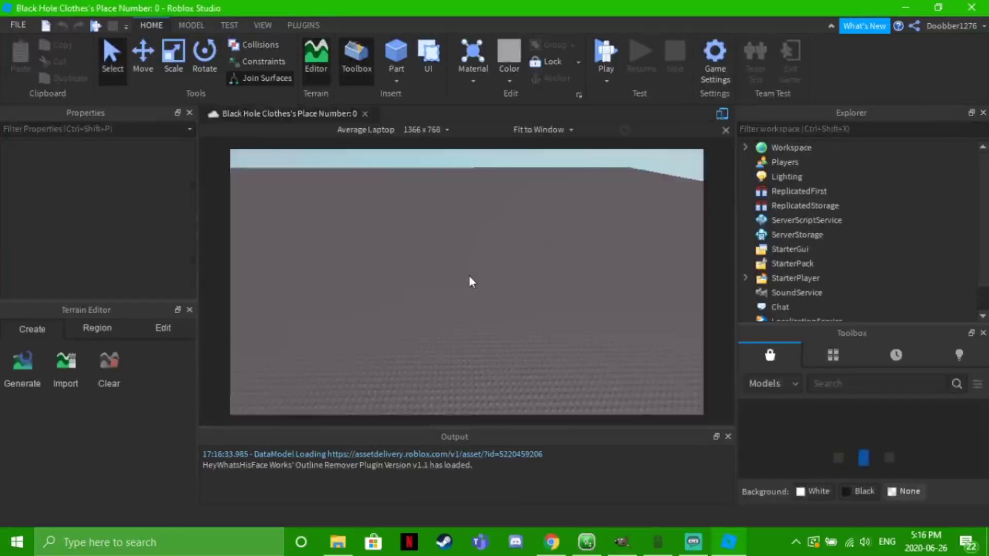
pyautogui.moveTo(452, 296); pyautogui.dragTo(456, 289, button='right')
pyautogui.click(673, 233)
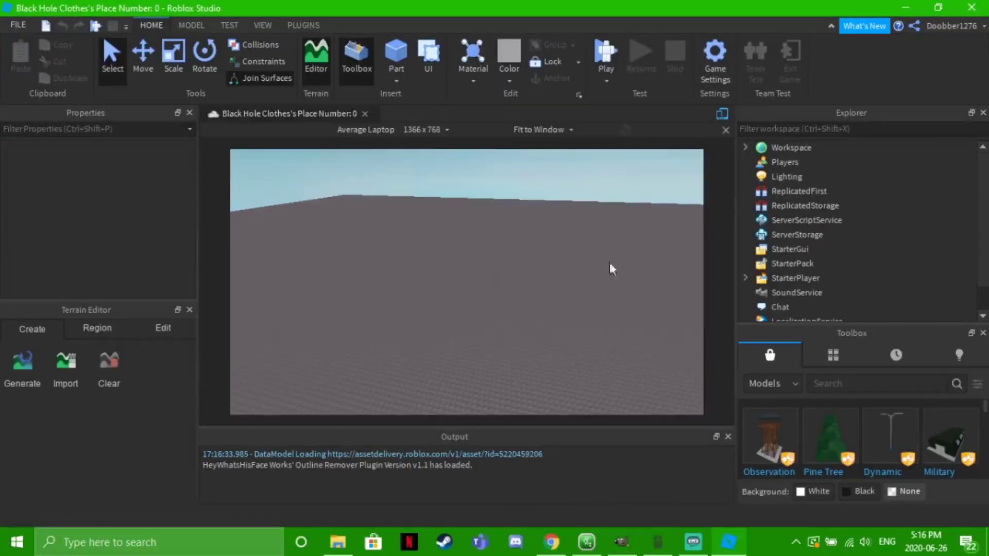
# - Insert a ScreenGui under StarterGui
pyautogui.click(788, 249)
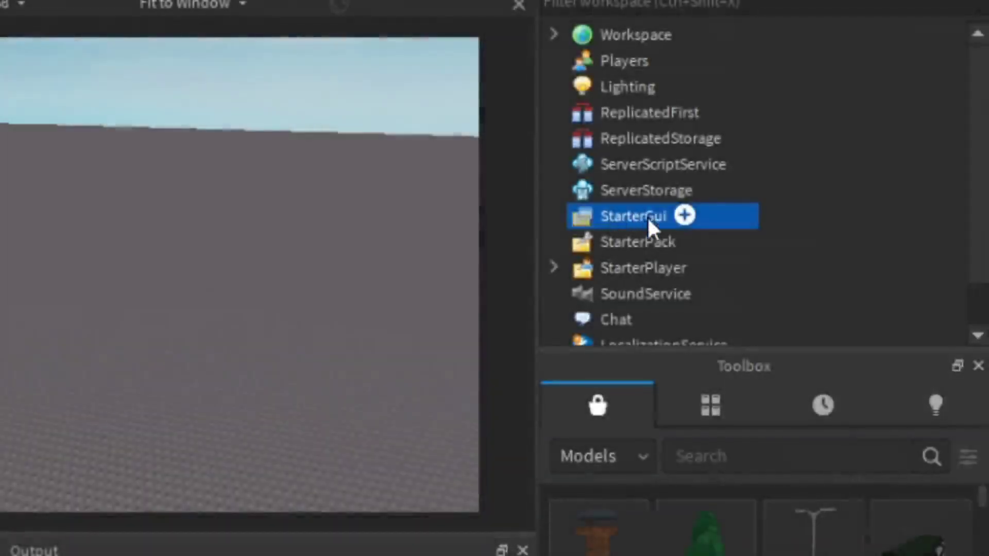
pyautogui.click(684, 216)
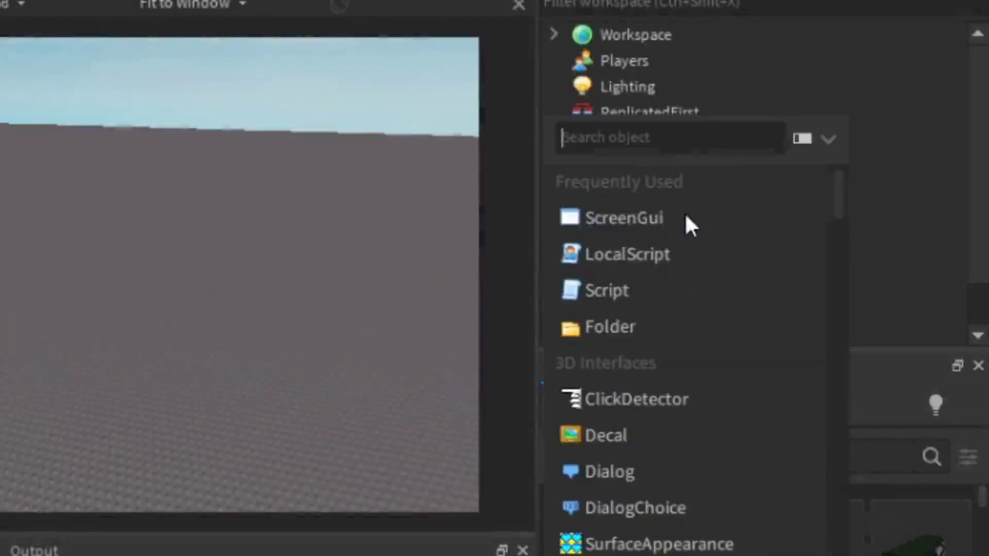
pyautogui.click(636, 219)
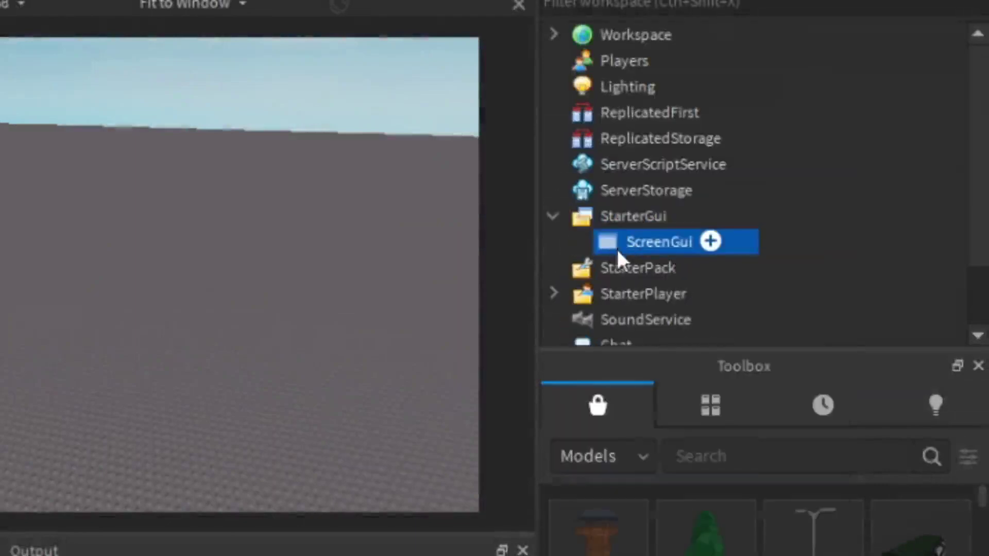
# - Add a TextButton inside the ScreenGui and drag it down on the screen's left side
pyautogui.click(710, 242)
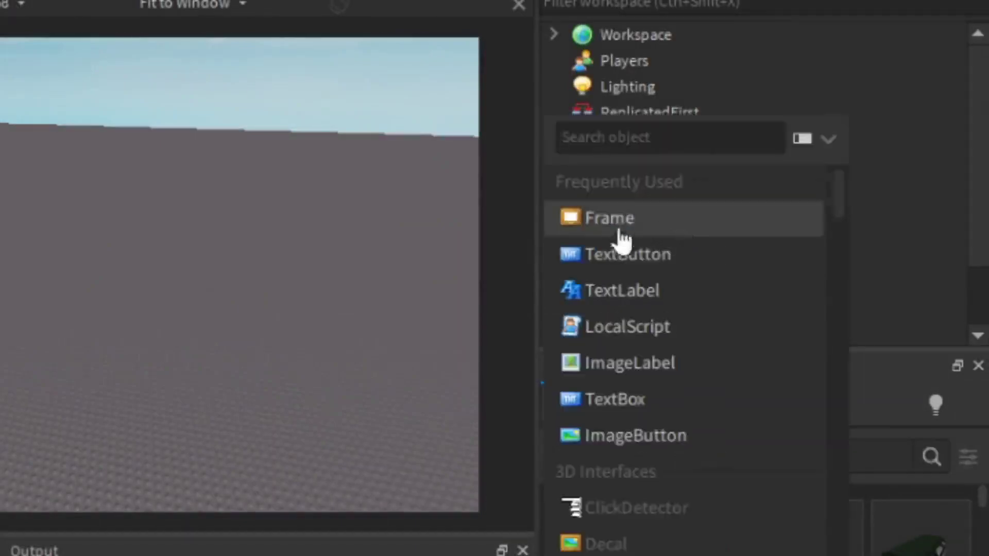
pyautogui.click(617, 255)
pyautogui.click(799, 280)
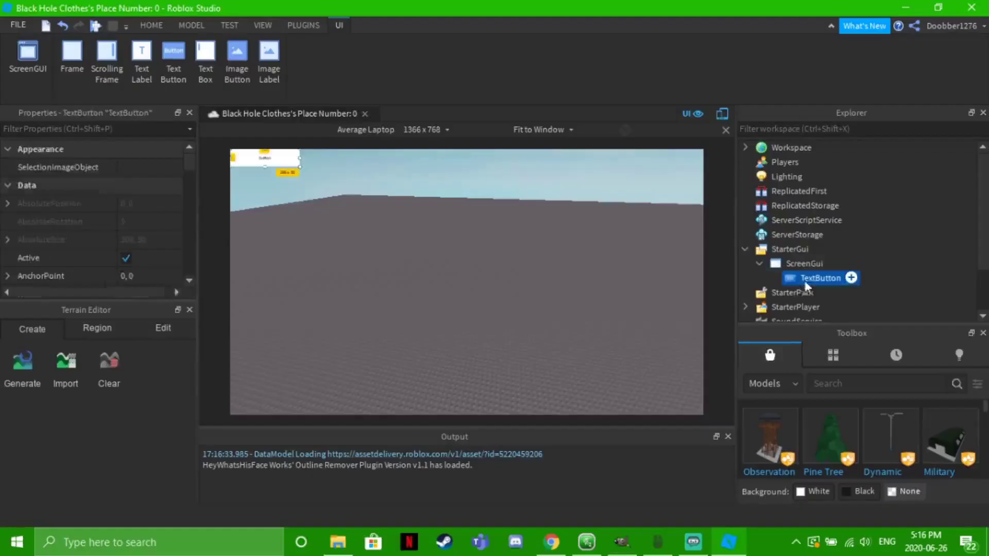
pyautogui.moveTo(263, 166); pyautogui.dragTo(295, 299)
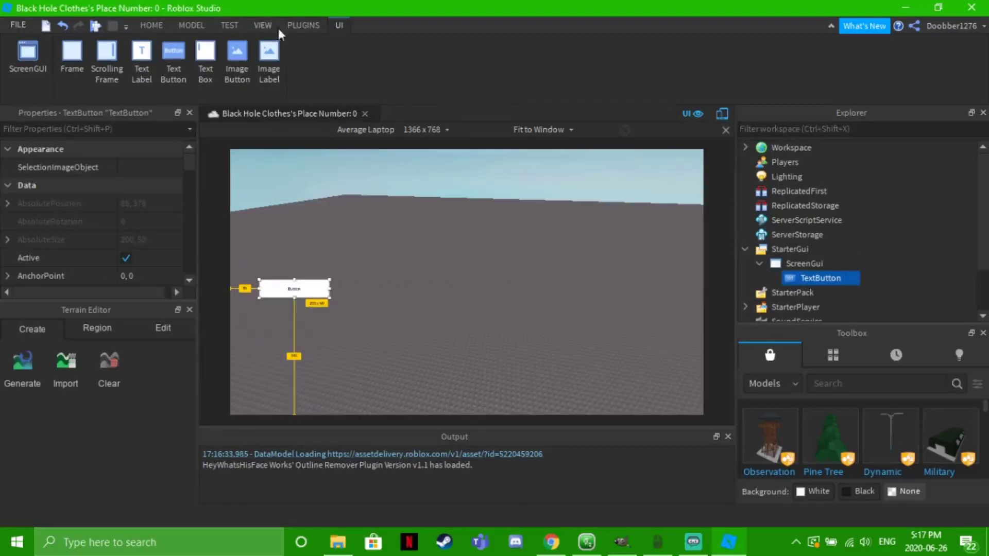
pyautogui.click(300, 26)
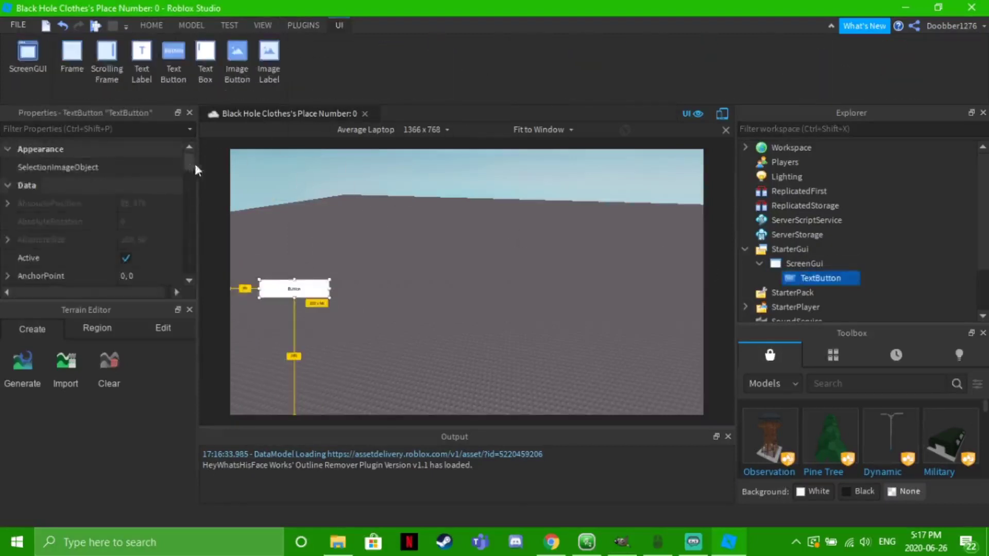
pyautogui.moveTo(195, 169); pyautogui.dragTo(189, 196)
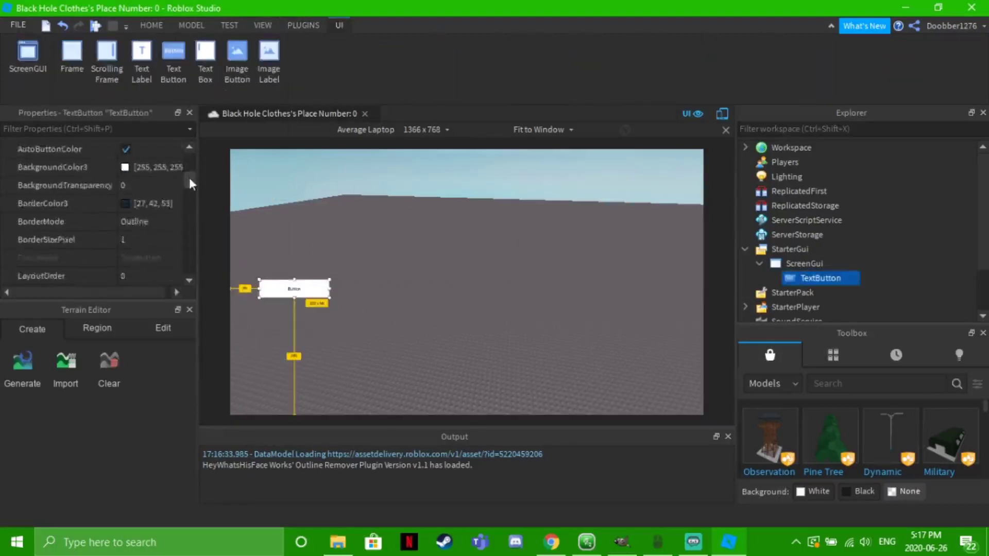
pyautogui.scroll(-3, 188, 199)
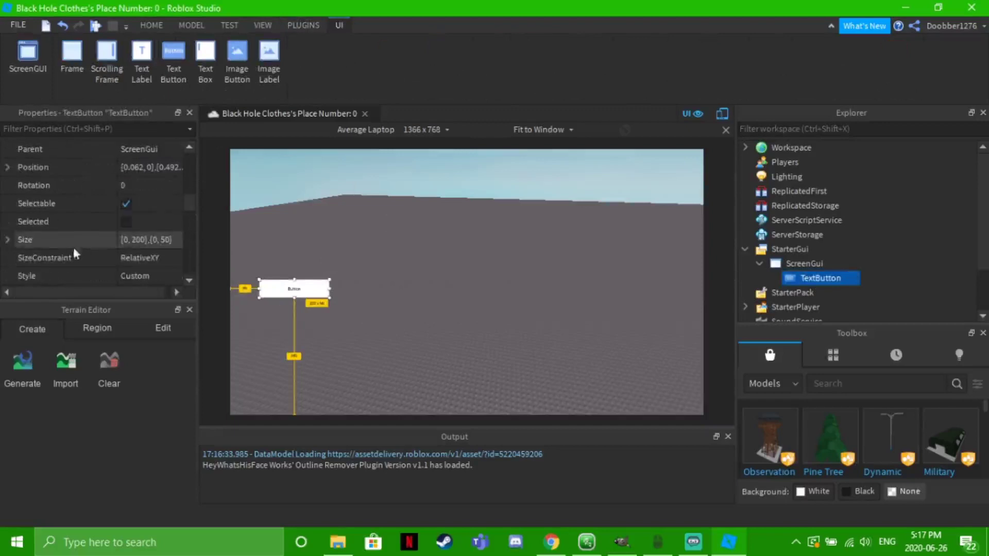
# - Preview the button on iPhone 6 Plus, iPhone 4S and iPad 2 screen sizes
pyautogui.click(312, 251)
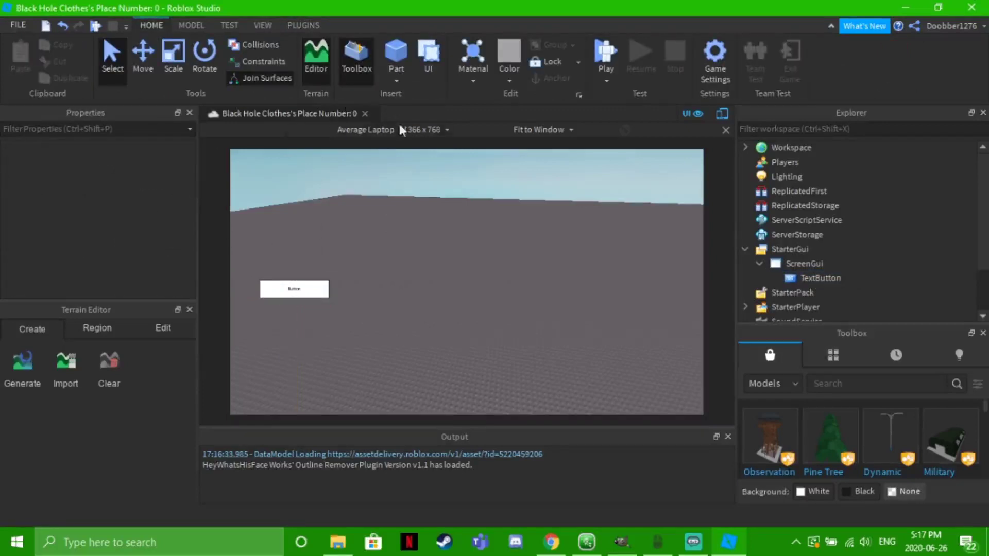
pyautogui.click(423, 129)
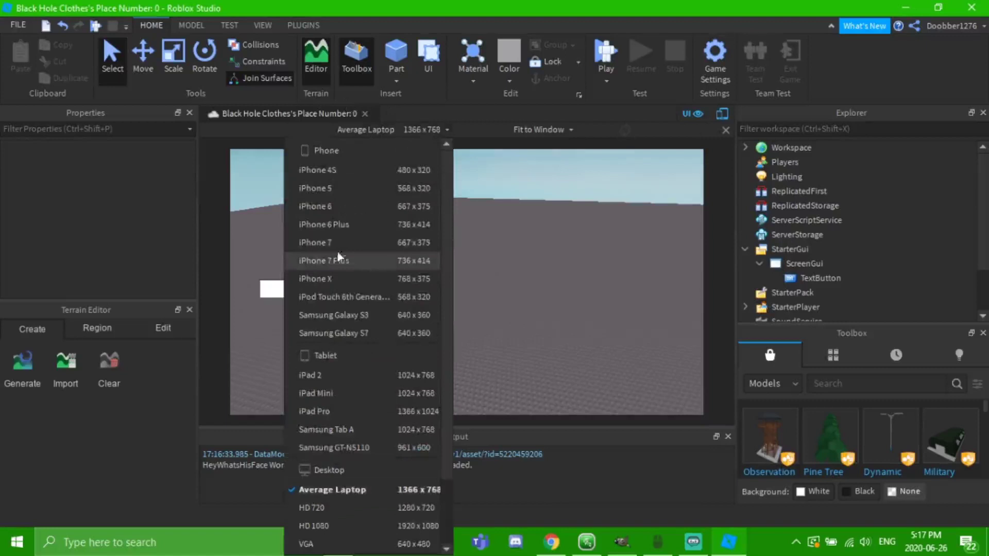
pyautogui.click(325, 225)
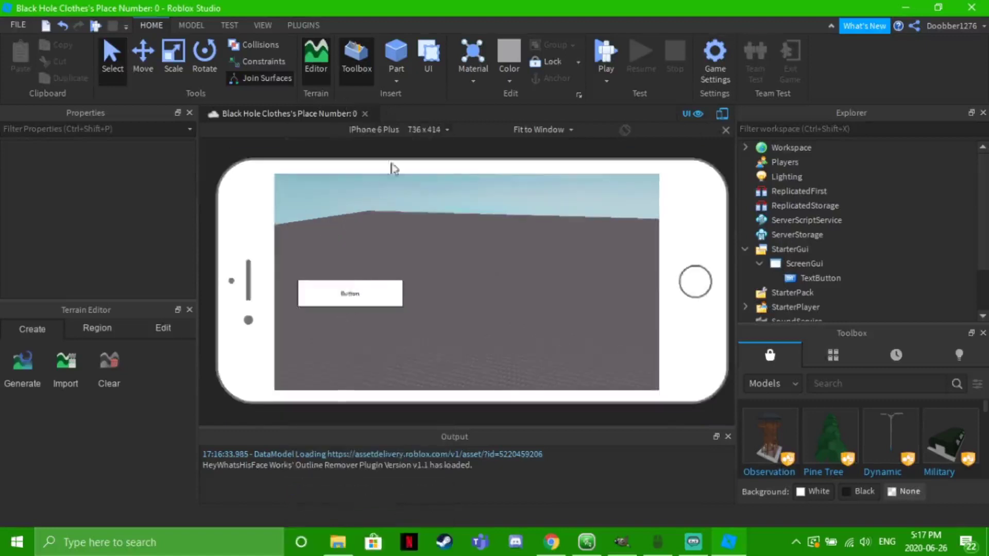
pyautogui.click(445, 132)
pyautogui.click(375, 174)
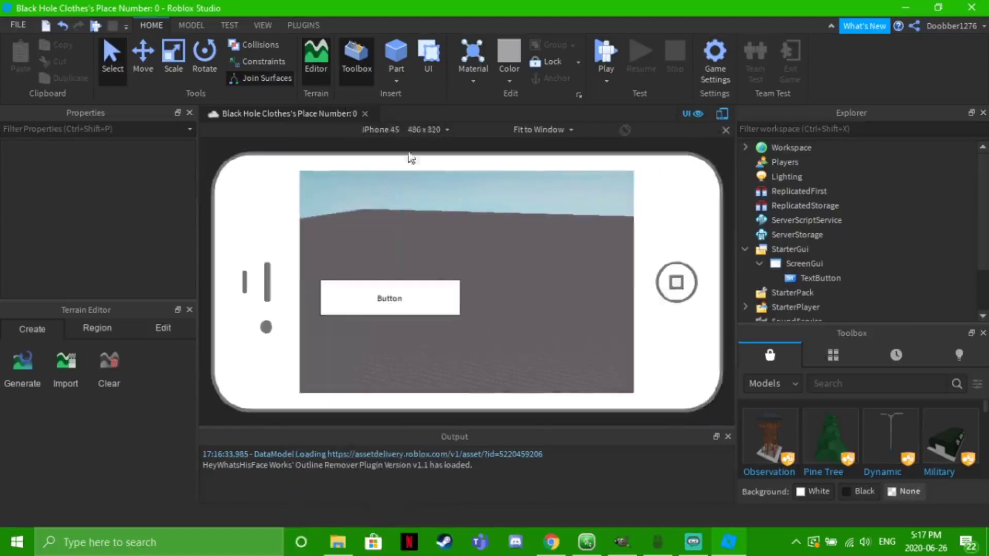
pyautogui.click(445, 132)
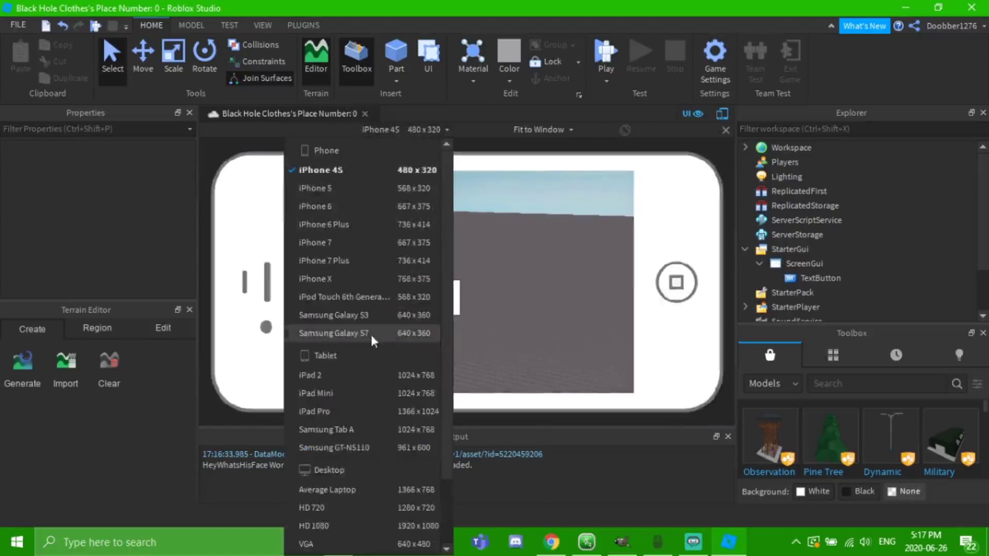
pyautogui.click(341, 375)
# - Switch the preview back to Average Laptop and nudge the TextButton slightly left
pyautogui.click(446, 132)
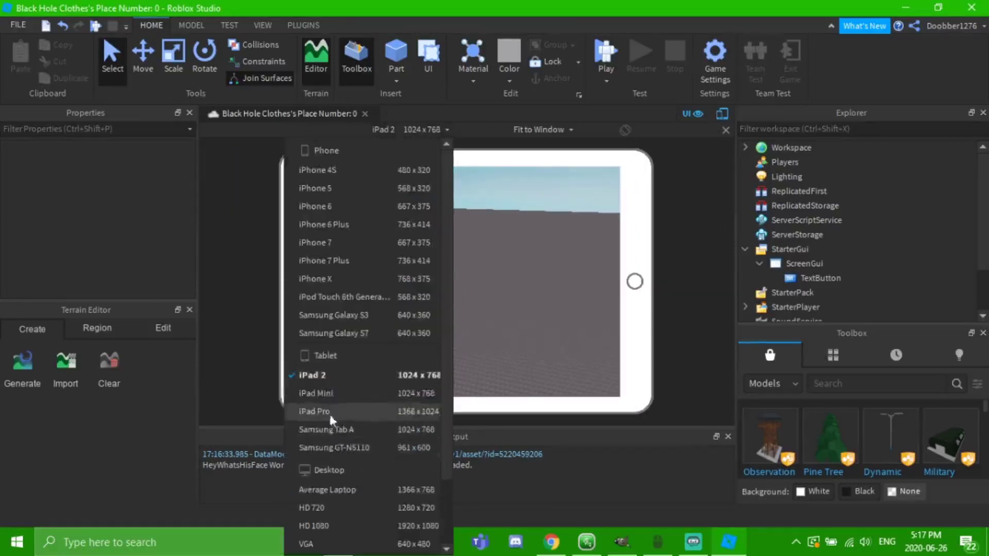
pyautogui.click(329, 489)
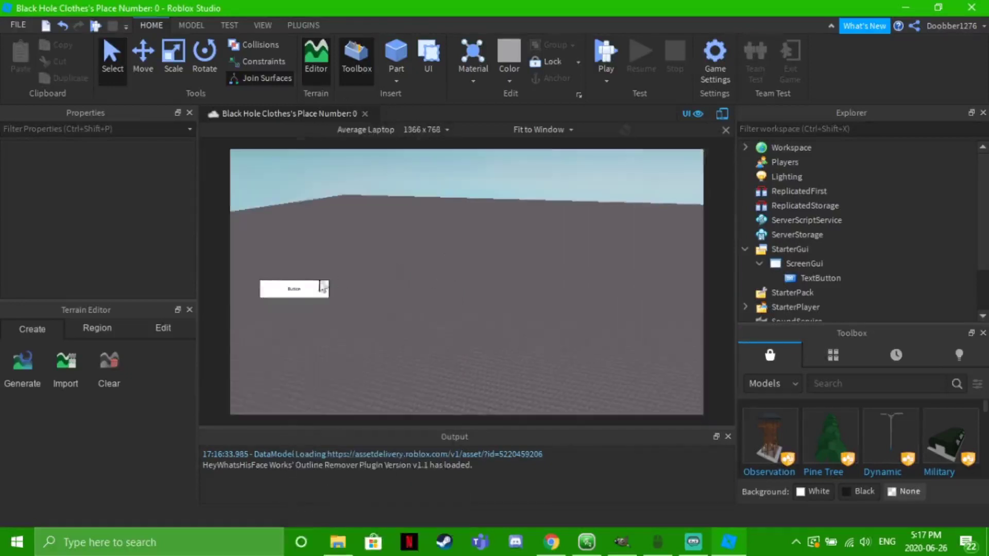
pyautogui.moveTo(819, 278)
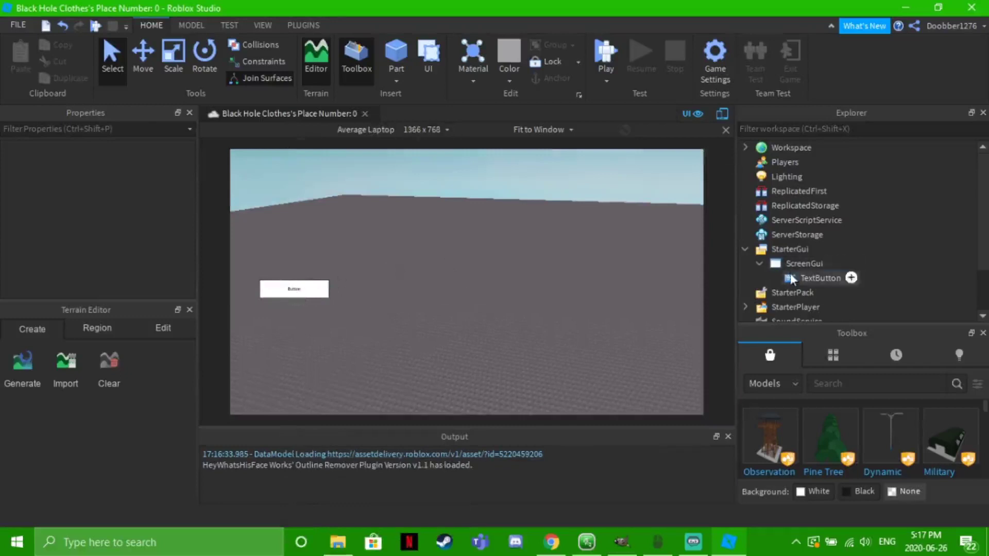
pyautogui.click(792, 279)
pyautogui.moveTo(298, 295); pyautogui.dragTo(291, 295)
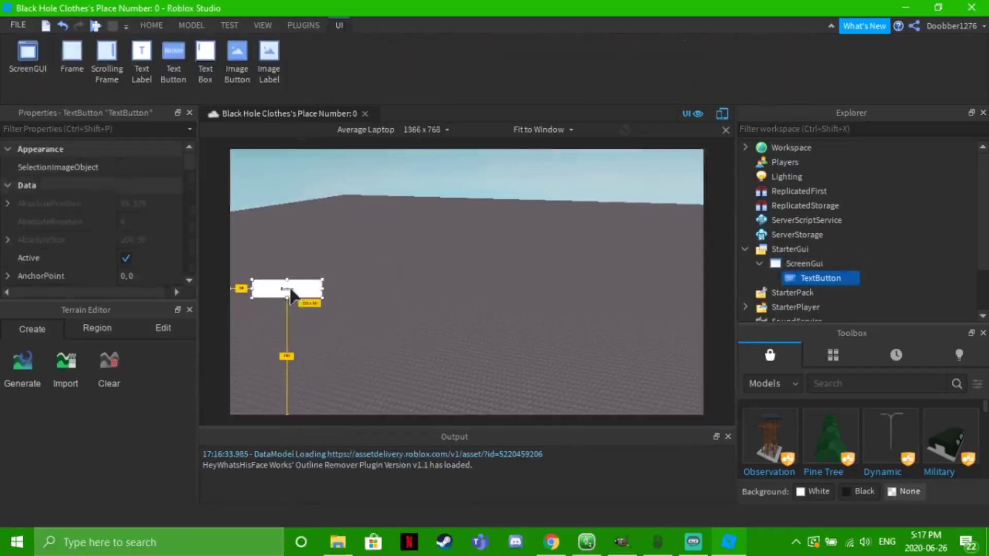
pyautogui.click(306, 25)
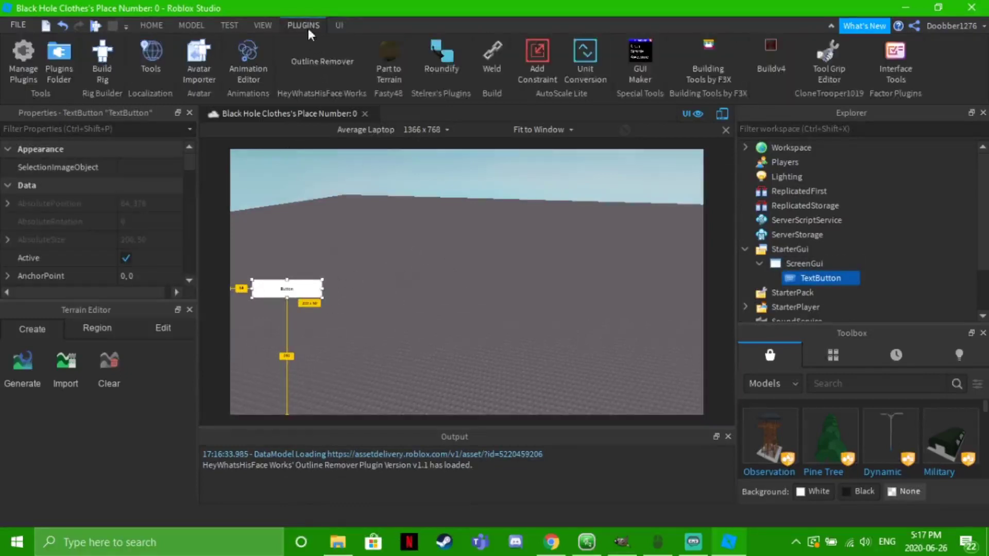
pyautogui.click(543, 55)
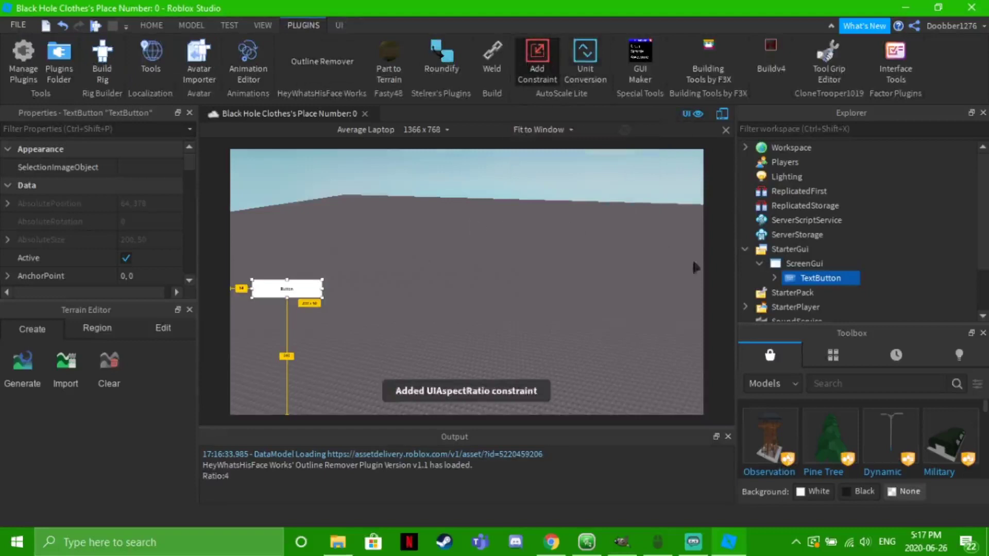
pyautogui.click(775, 278)
pyautogui.click(774, 278)
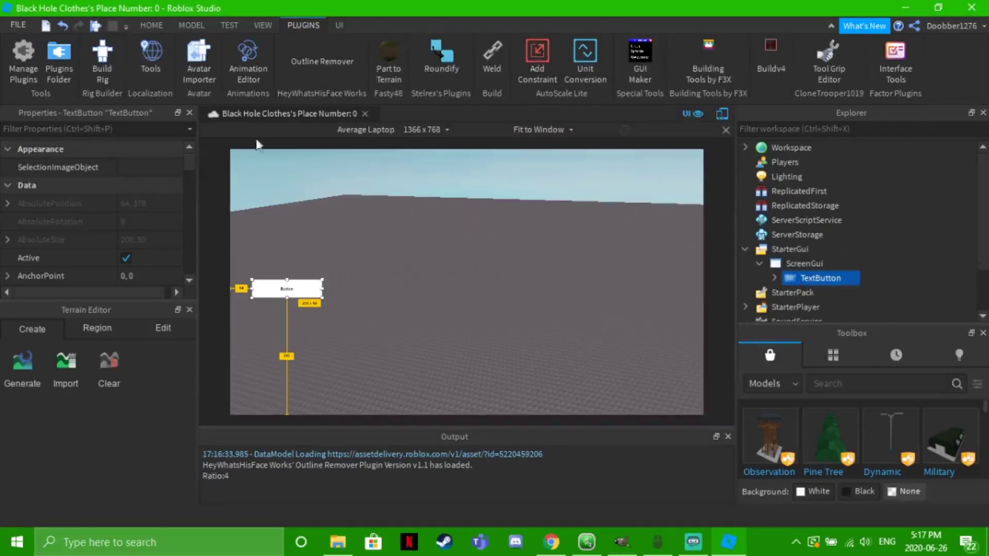
pyautogui.click(447, 129)
pyautogui.click(352, 245)
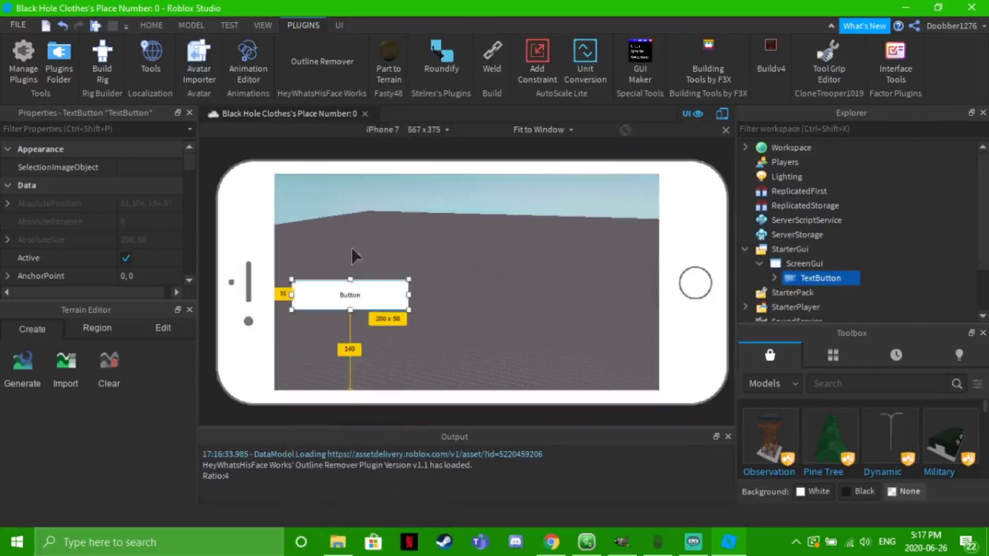
pyautogui.click(444, 129)
pyautogui.click(354, 321)
pyautogui.click(444, 130)
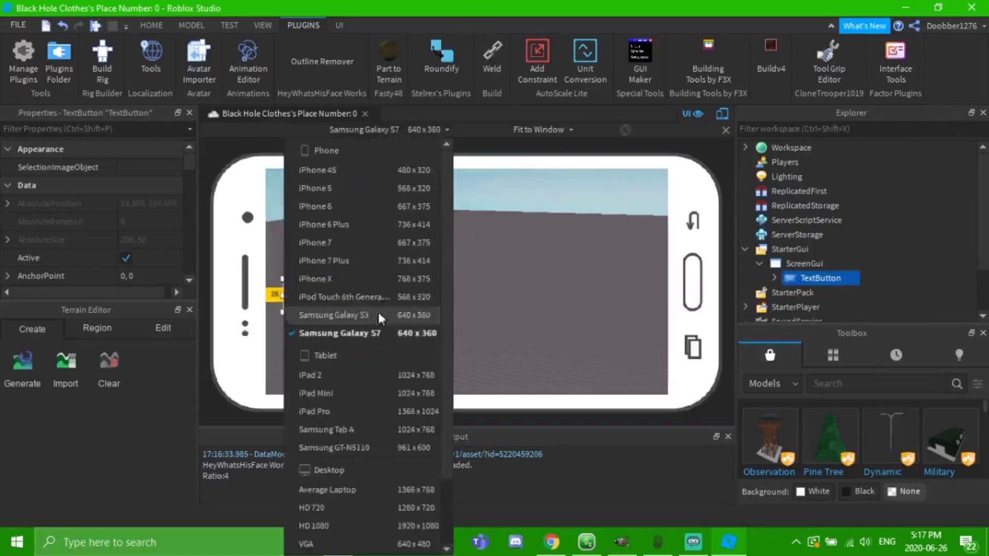
pyautogui.click(324, 374)
pyautogui.click(447, 130)
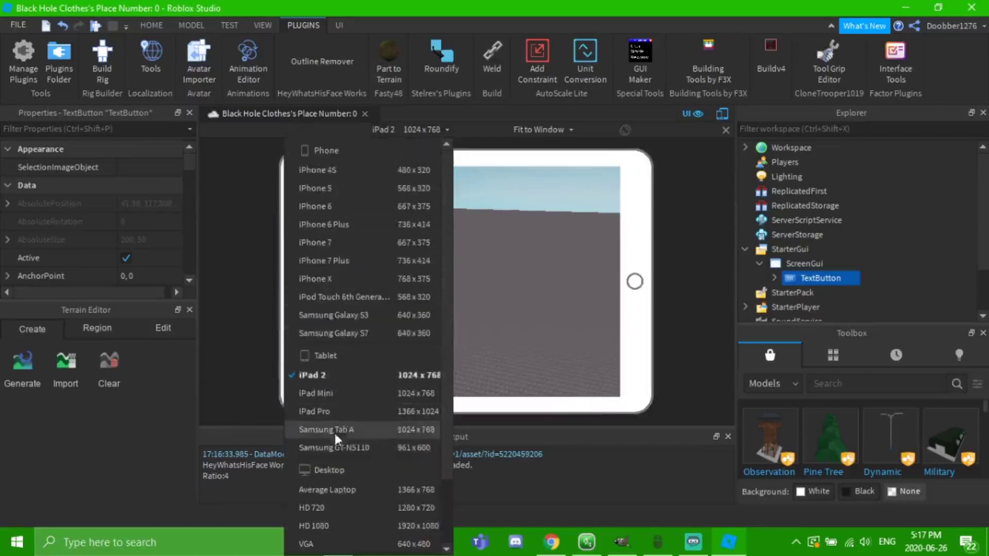
pyautogui.click(334, 429)
pyautogui.click(444, 130)
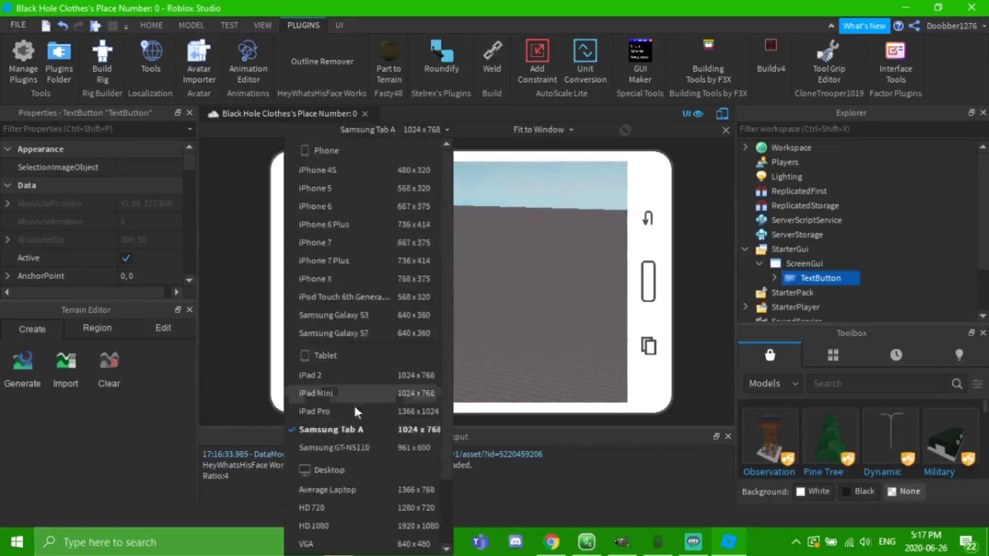
pyautogui.click(334, 485)
# - Insert a LocalScript into the TextButton and delete its placeholder print line
pyautogui.click(474, 269)
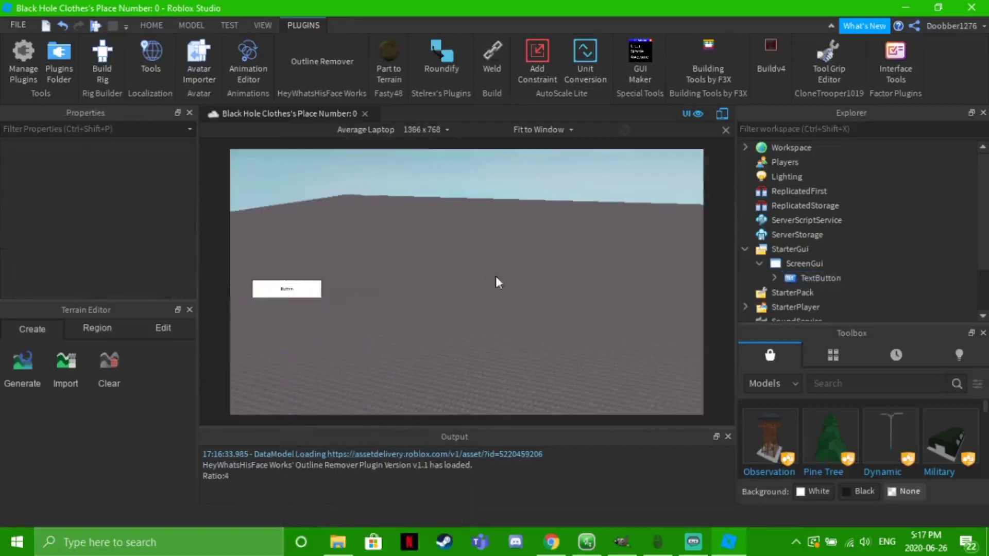
pyautogui.click(850, 277)
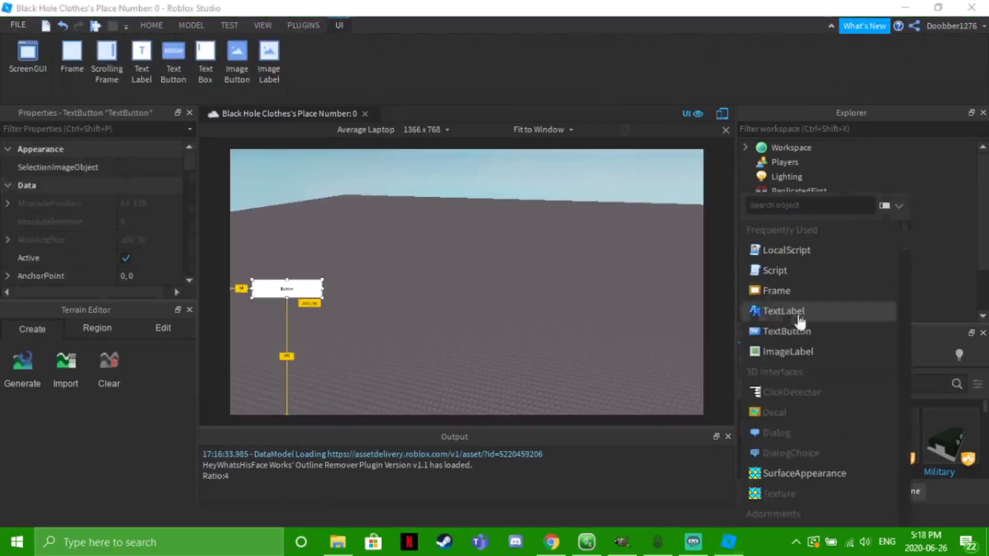
pyautogui.click(804, 249)
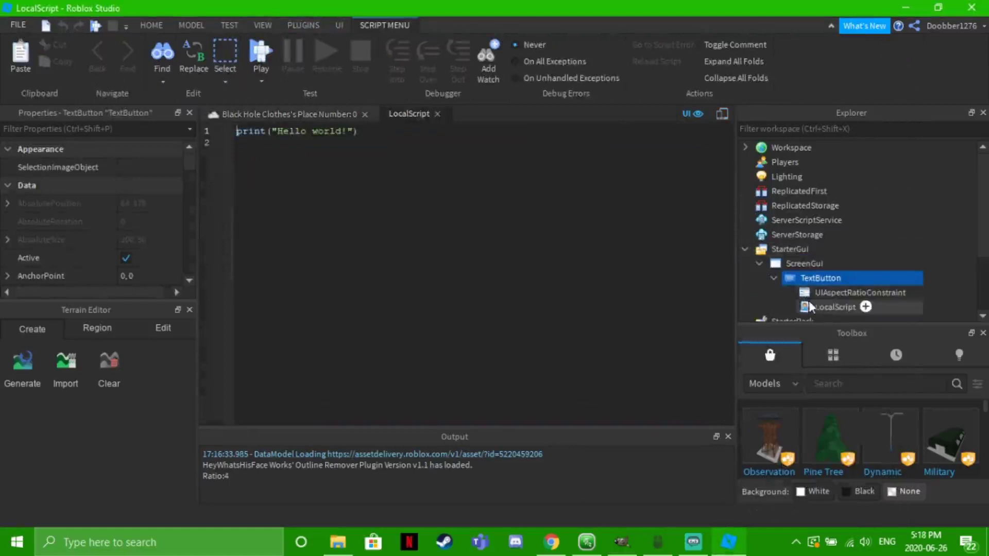
pyautogui.hotkey('ctrl', 'shift', 'Left')
pyautogui.hotkey('ctrl', 'shift', 'Left')
pyautogui.hotkey('ctrl', 'shift', 'Left')
pyautogui.hotkey('ctrl', 'shift', 'Left')
pyautogui.hotkey('ctrl', 'shift', 'Left')
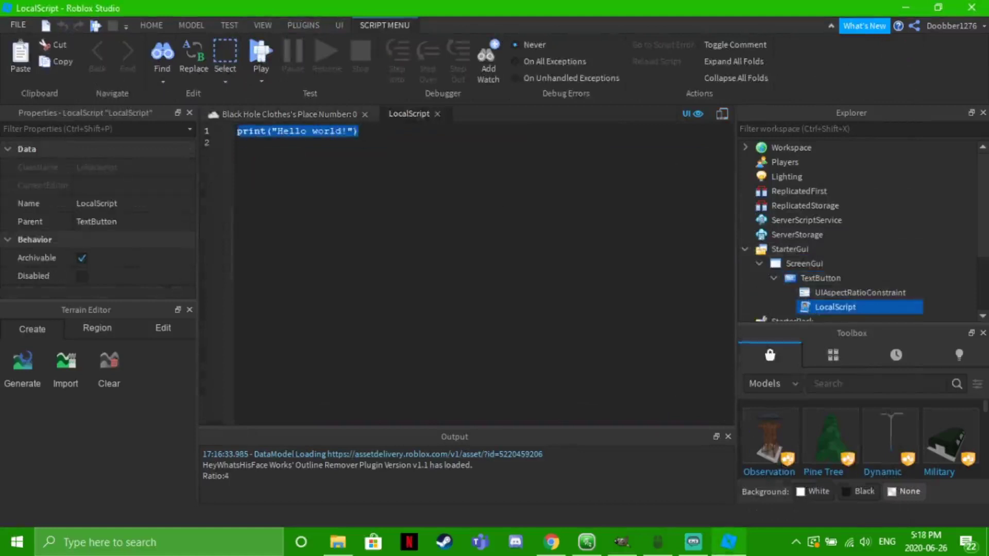
pyautogui.press('BackSpace')
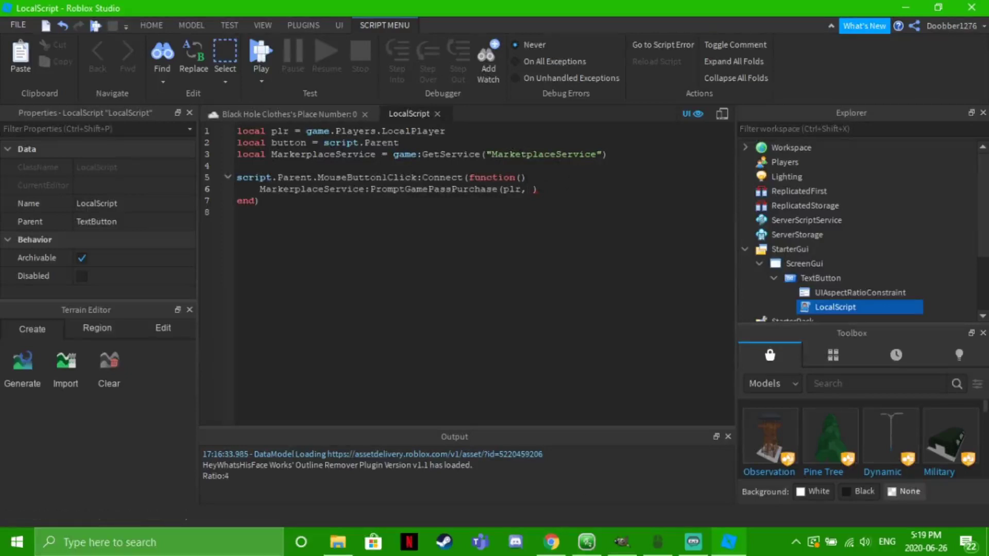
# - Go to the Black Hole Clothes's Place game's pass management from Group Creations
pyautogui.click(550, 541)
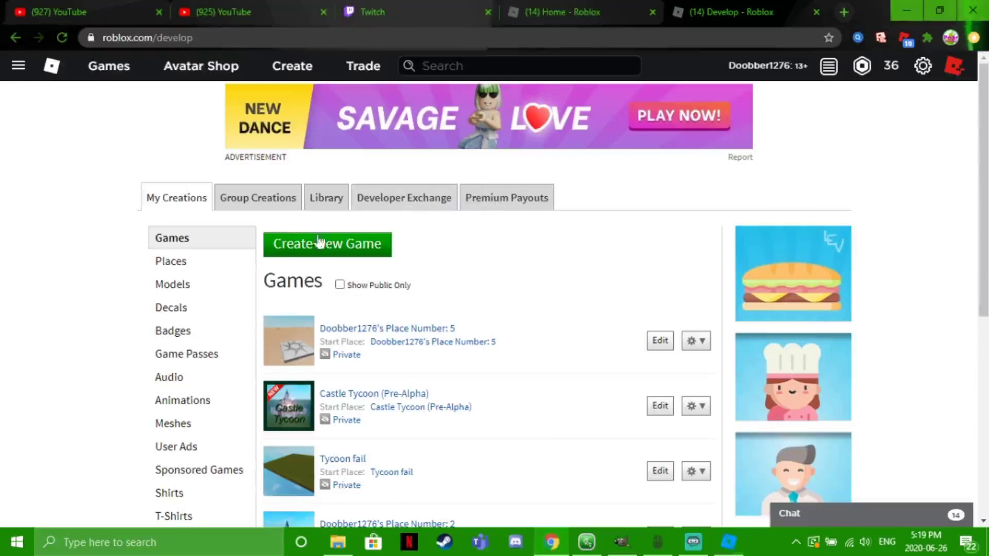
pyautogui.click(243, 201)
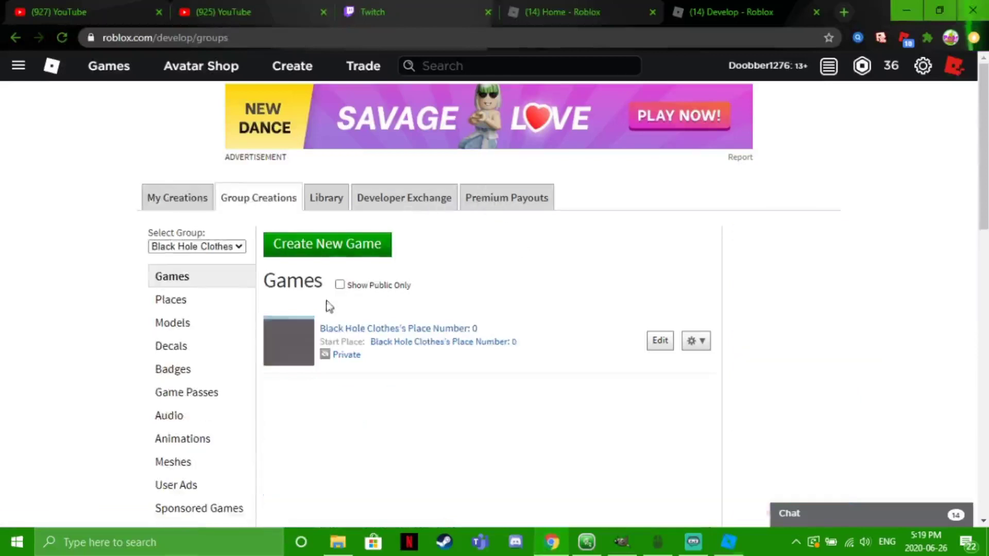
pyautogui.click(480, 347)
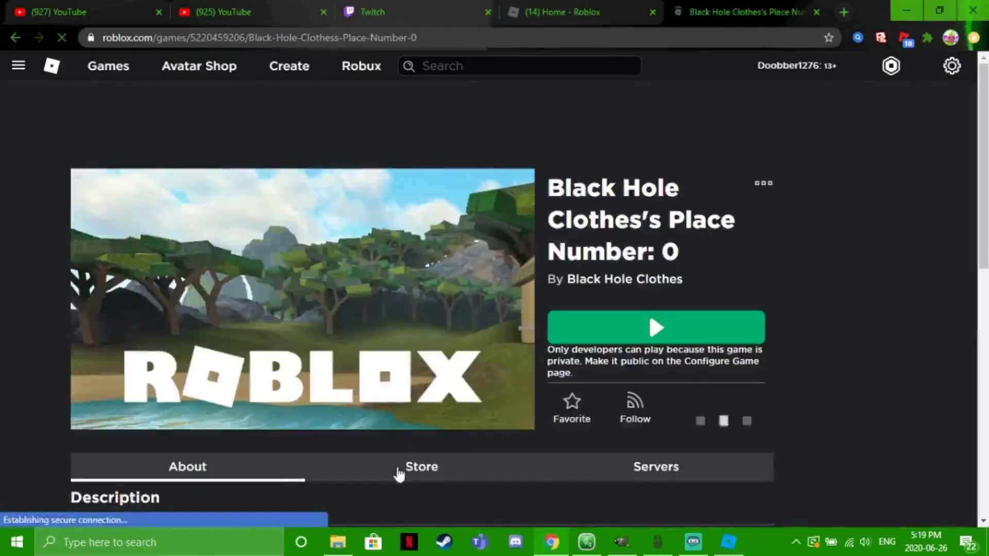
pyautogui.click(401, 466)
pyautogui.moveTo(978, 134); pyautogui.dragTo(979, 286)
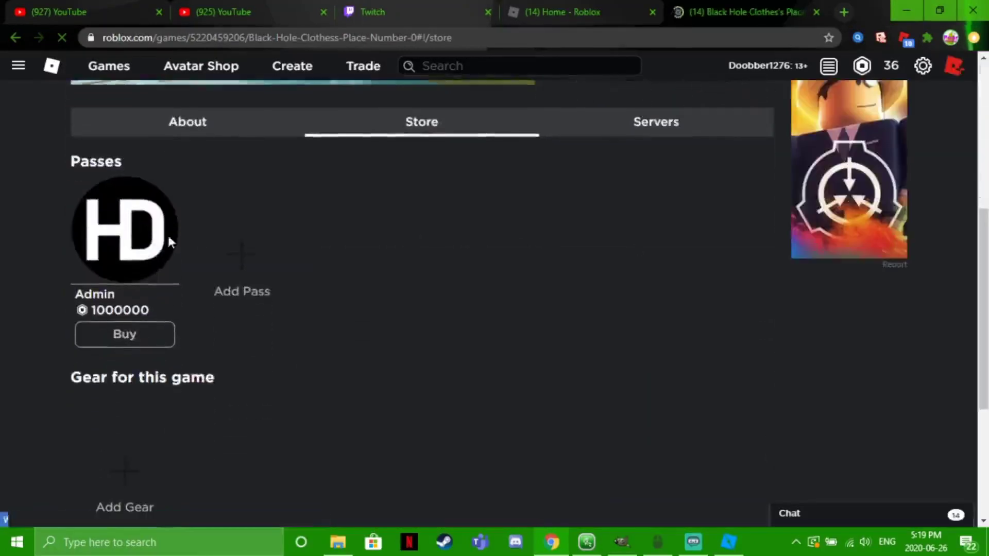
pyautogui.click(221, 250)
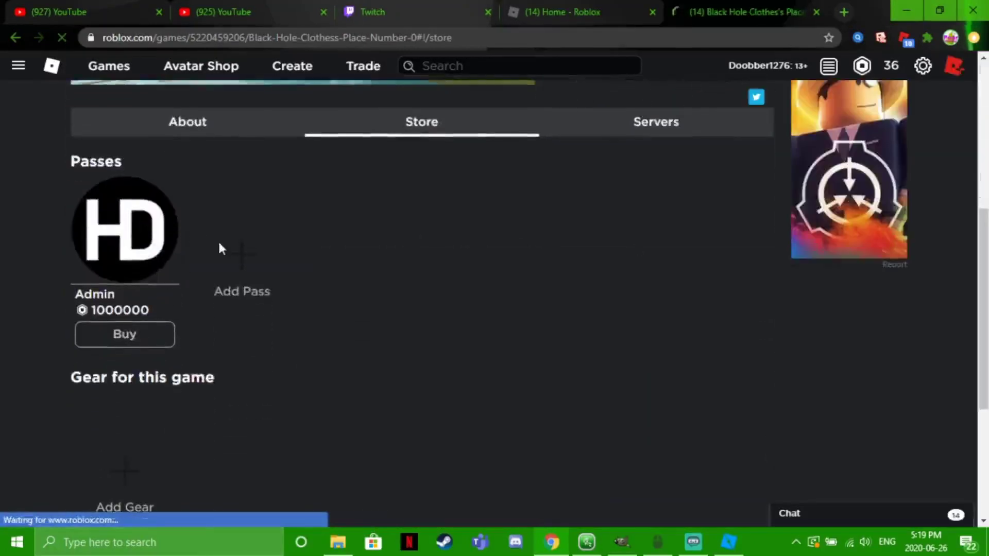
pyautogui.moveTo(979, 172); pyautogui.dragTo(971, 277)
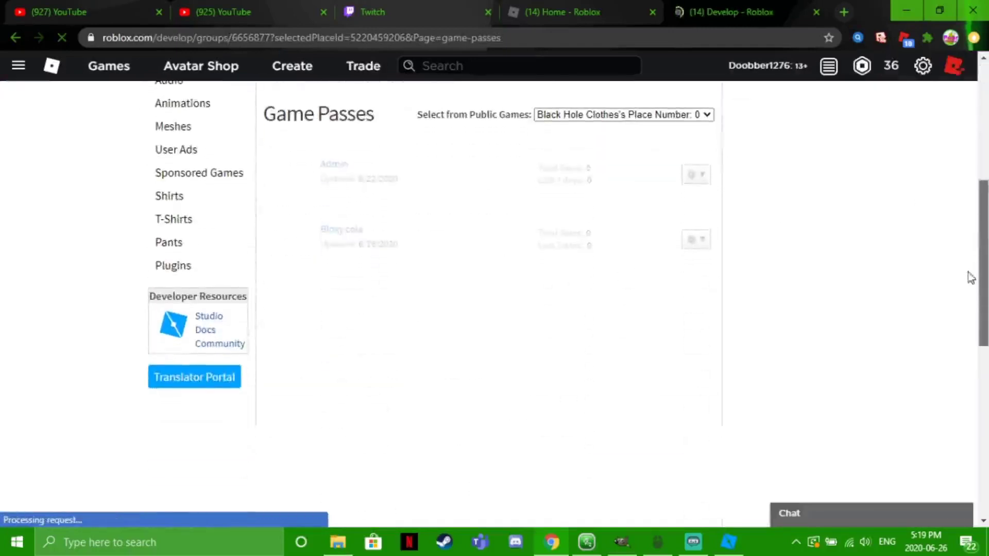
# - Put Bloxy cola on sale and save, then check its pass page (ID 10398686)
pyautogui.click(707, 245)
pyautogui.click(684, 266)
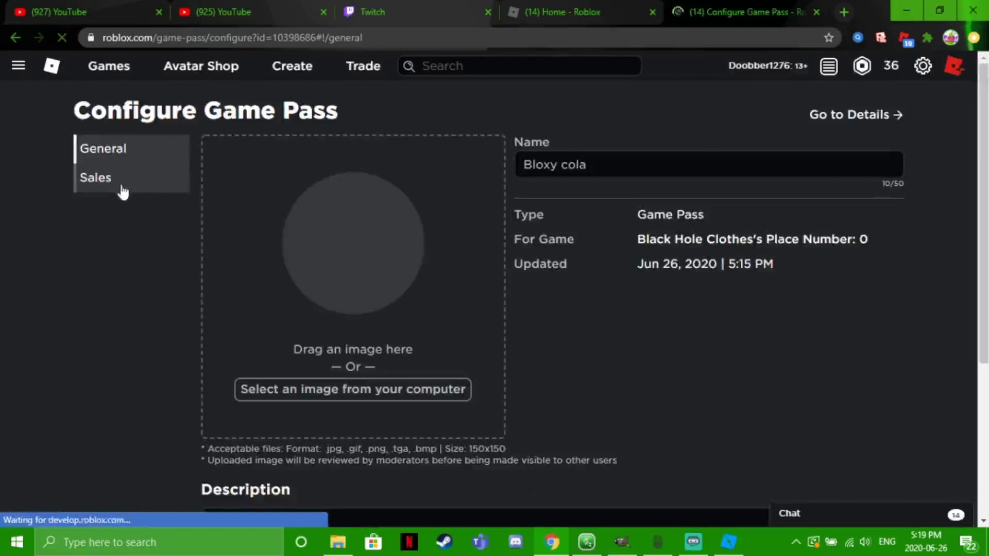
pyautogui.click(118, 185)
pyautogui.click(866, 158)
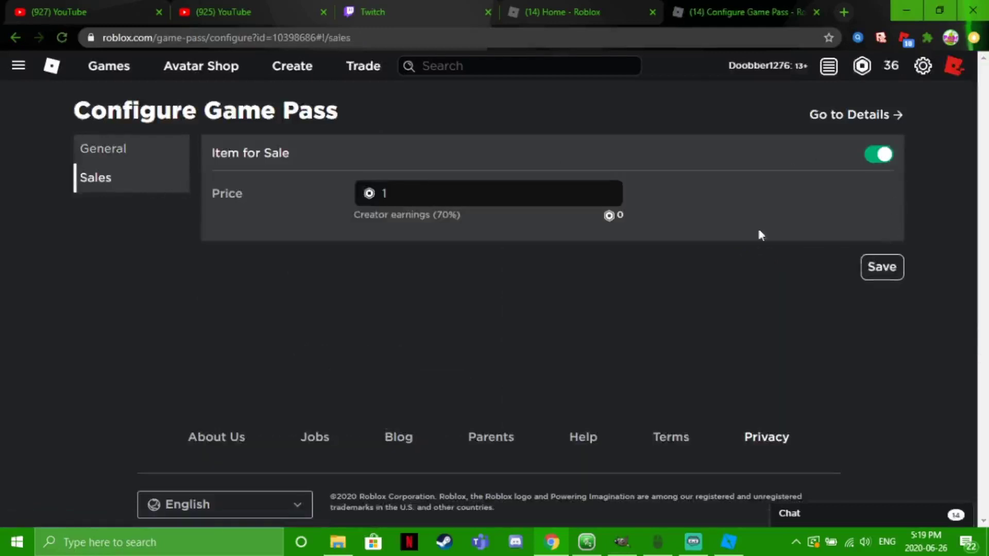
pyautogui.click(16, 36)
pyautogui.click(16, 36)
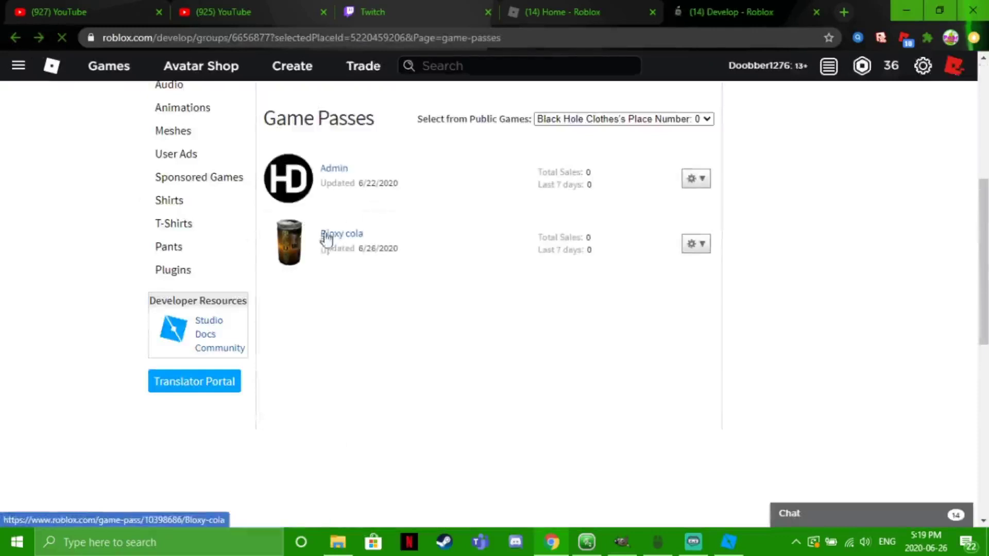
pyautogui.click(336, 237)
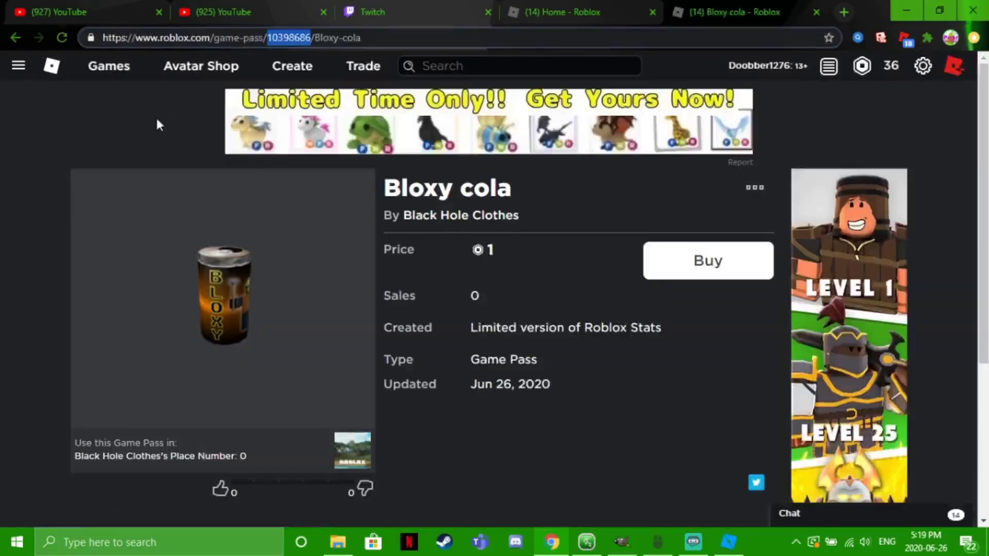
pyautogui.click(728, 542)
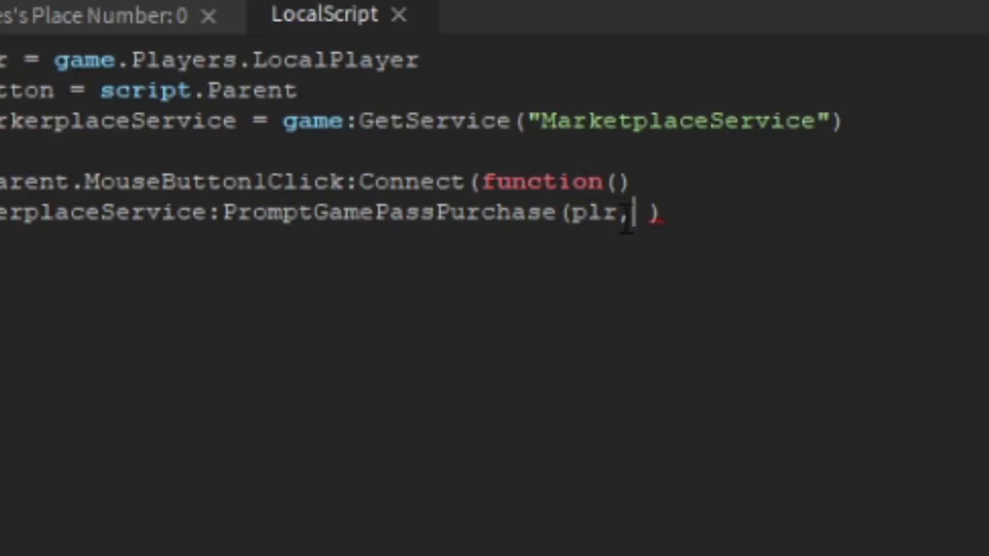
# - Paste pass ID 10398686 after plr in the PromptGamePassPurchase call
pyautogui.write('10398686')
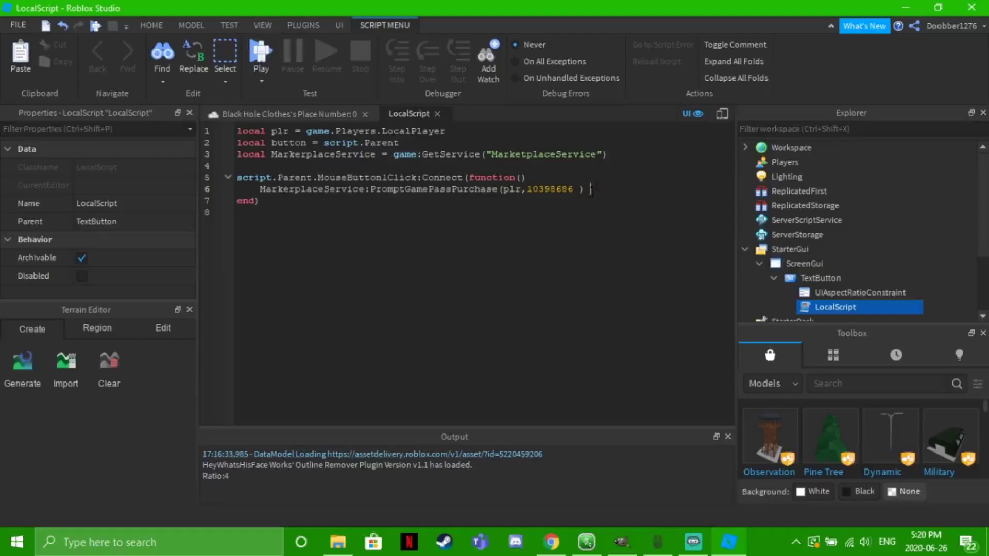
pyautogui.moveTo(820, 278)
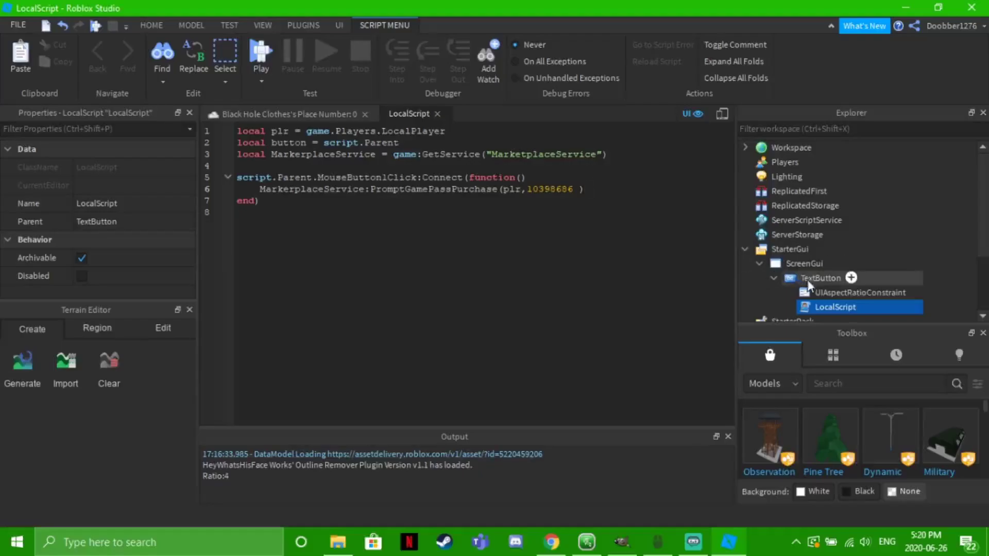
# - Rename the TextButton to Gamepass in the Explorer
pyautogui.click(438, 114)
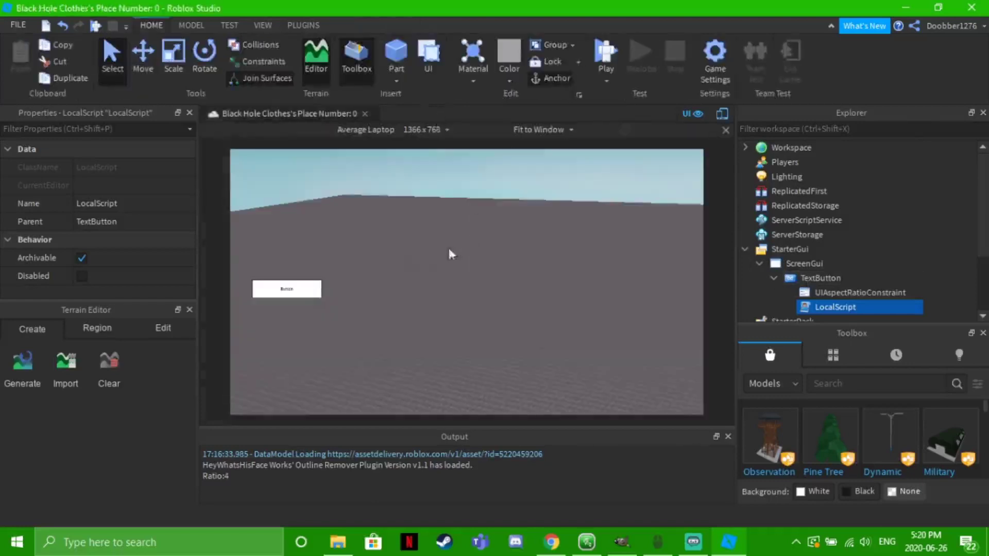
pyautogui.click(811, 281)
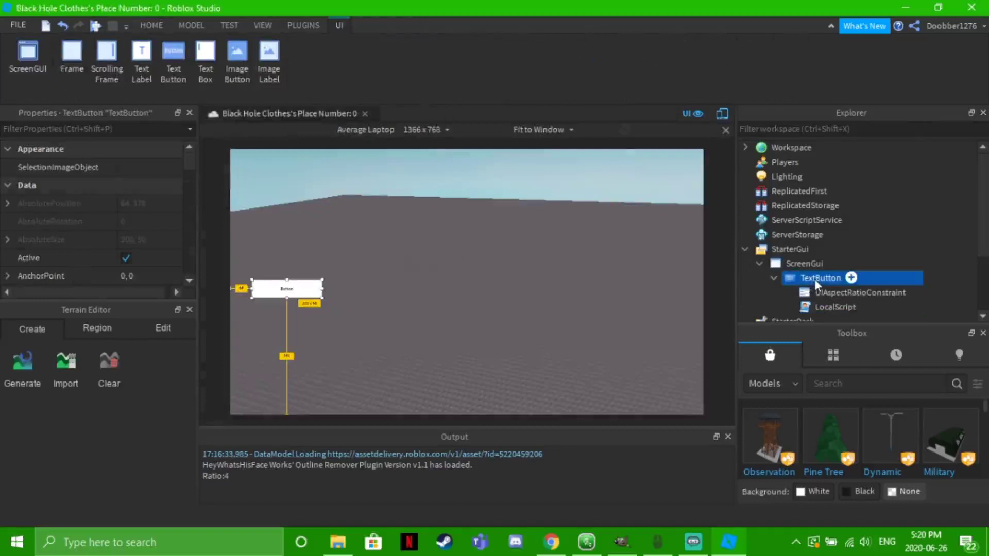
pyautogui.click(814, 278)
pyautogui.write('Gamepas')
pyautogui.press('Return')
pyautogui.moveTo(186, 172)
pyautogui.mouseDown()
pyautogui.moveTo(182, 251)
pyautogui.moveTo(181, 237)
pyautogui.mouseUp()
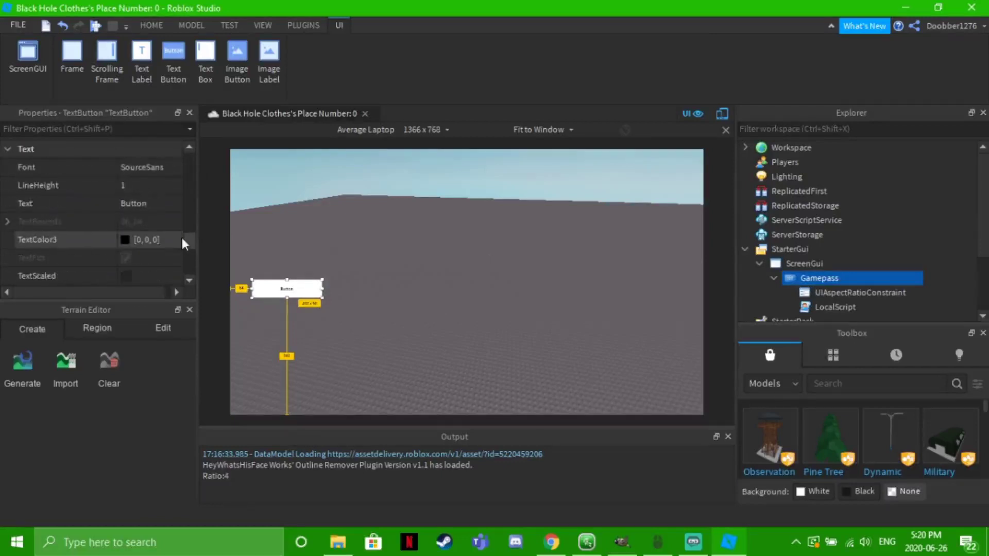
# - Enable TextScaled and change the button's Text from Button to Gamepass
pyautogui.click(125, 275)
pyautogui.click(167, 168)
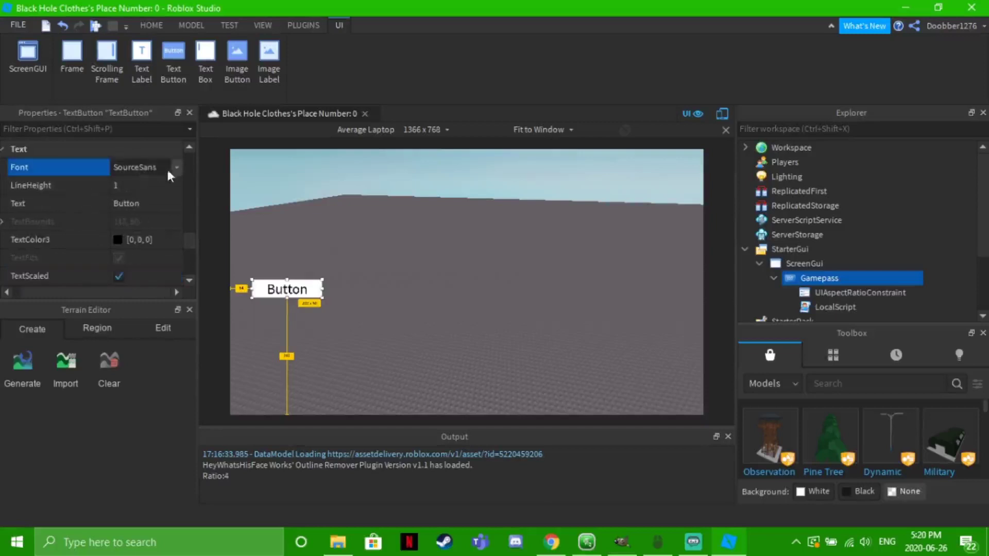
pyautogui.click(150, 164)
pyautogui.click(144, 203)
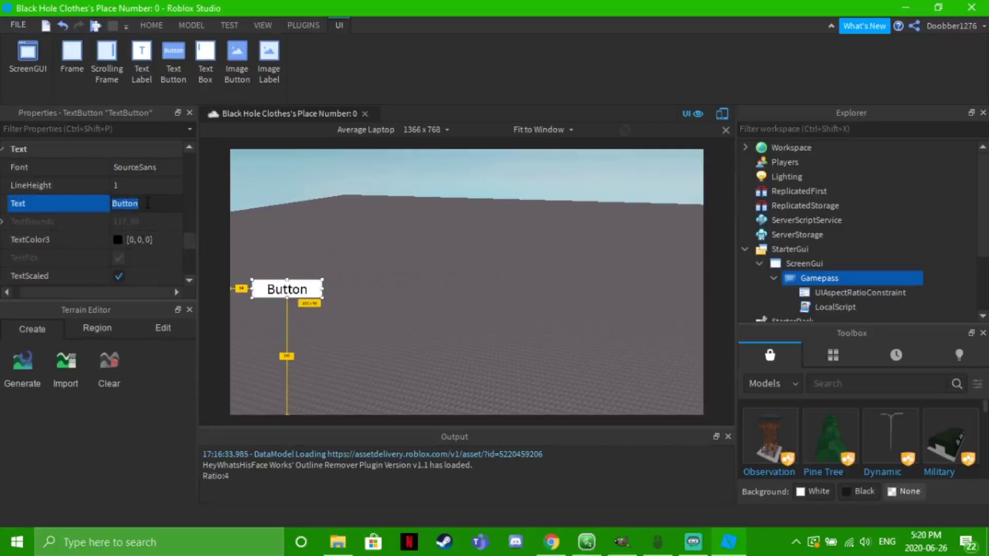
pyautogui.press('BackSpace')
pyautogui.write('Gamepass')
pyautogui.press('Return')
# - Collapse the Gamepass, ScreenGui and StarterGui branches in the Explorer
pyautogui.click(401, 268)
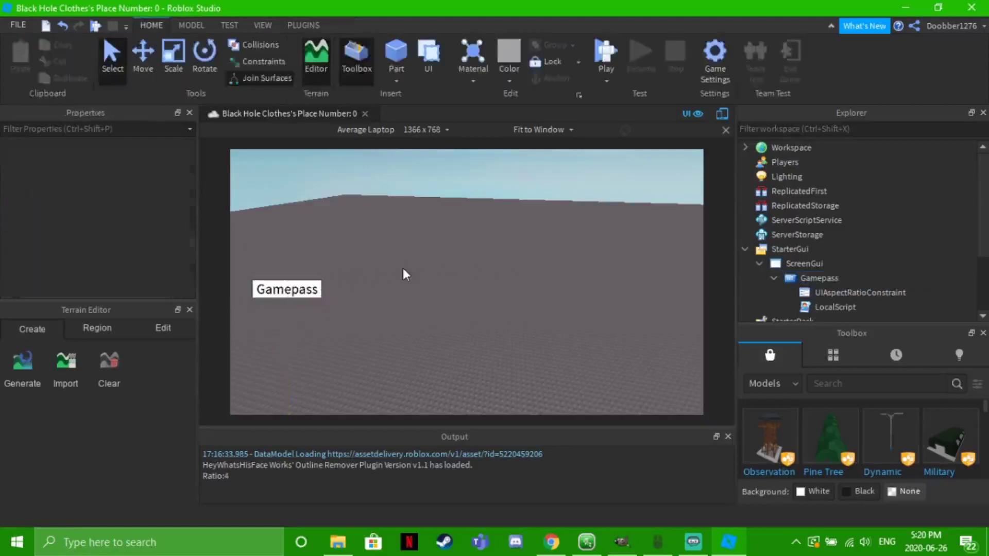
pyautogui.click(775, 278)
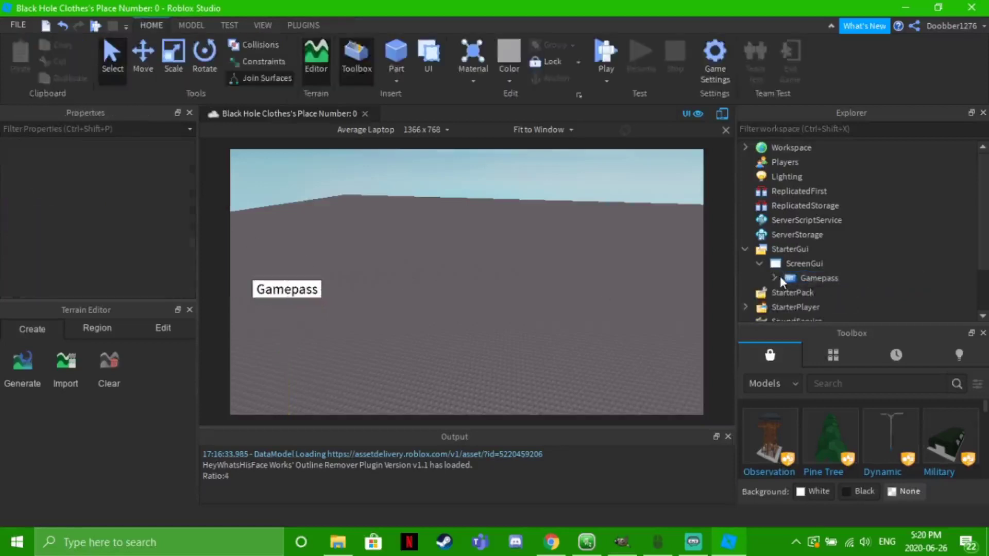
pyautogui.click(761, 263)
pyautogui.click(746, 251)
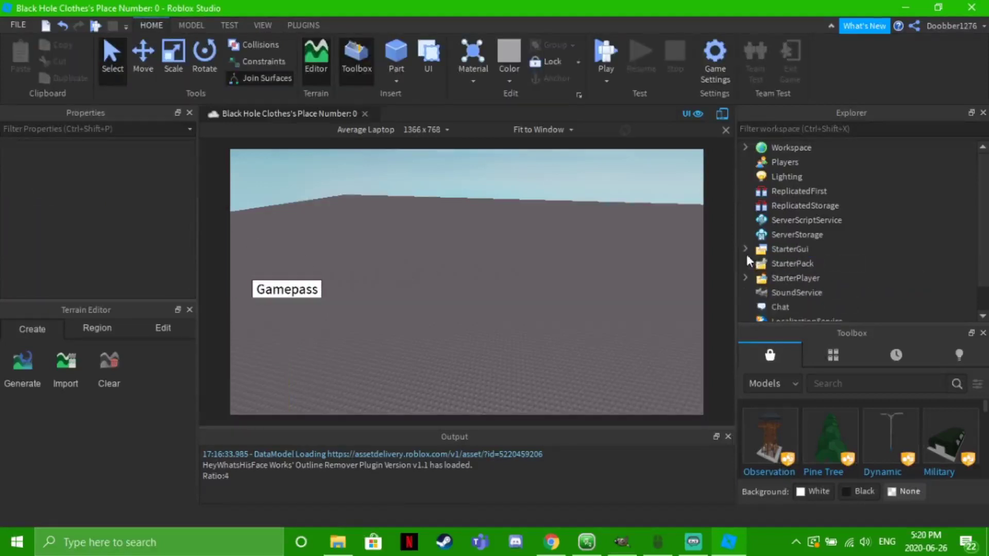
# - Start a play test and buy the game pass through the Gamepass button
pyautogui.click(605, 51)
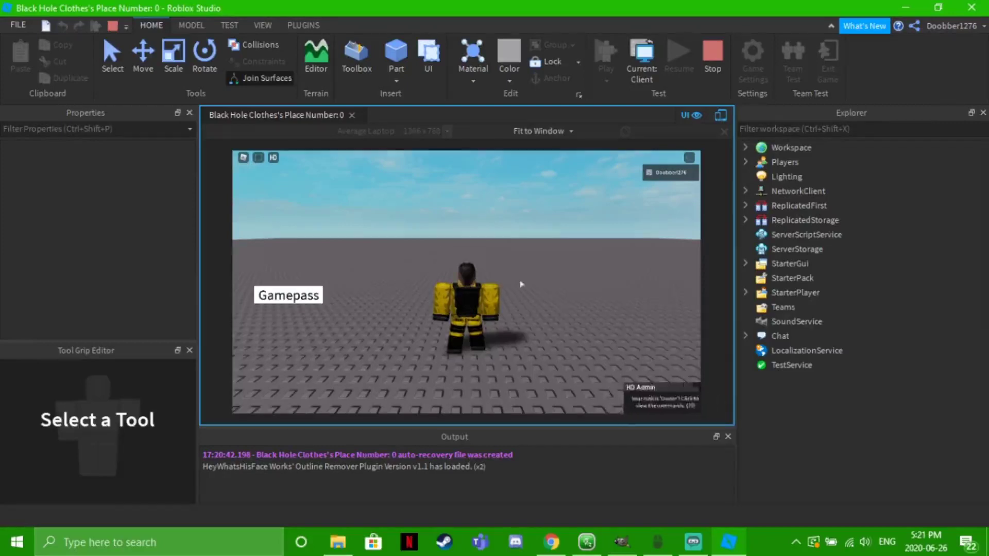
pyautogui.moveTo(520, 283); pyautogui.dragTo(521, 283, button='right')
pyautogui.press('w')
pyautogui.click(292, 299)
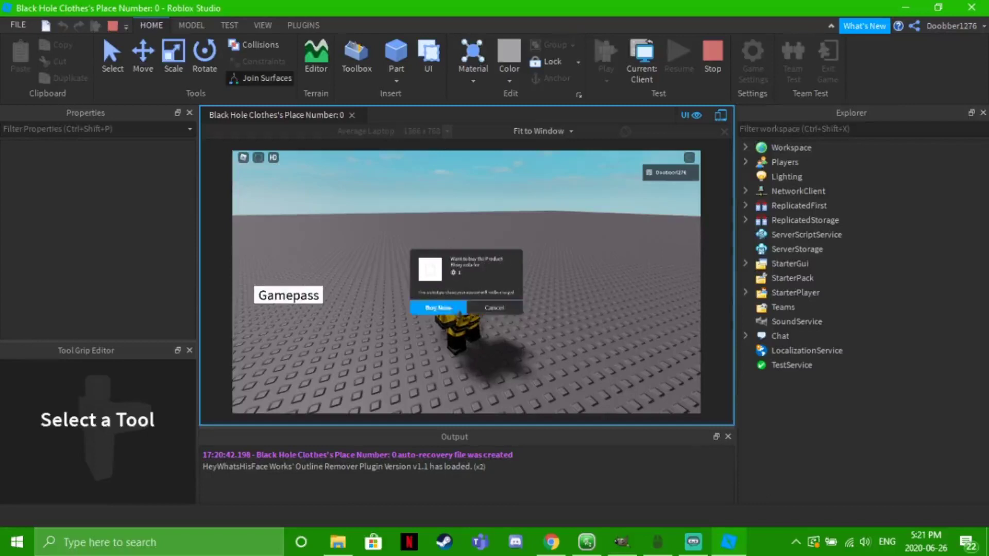
pyautogui.click(446, 308)
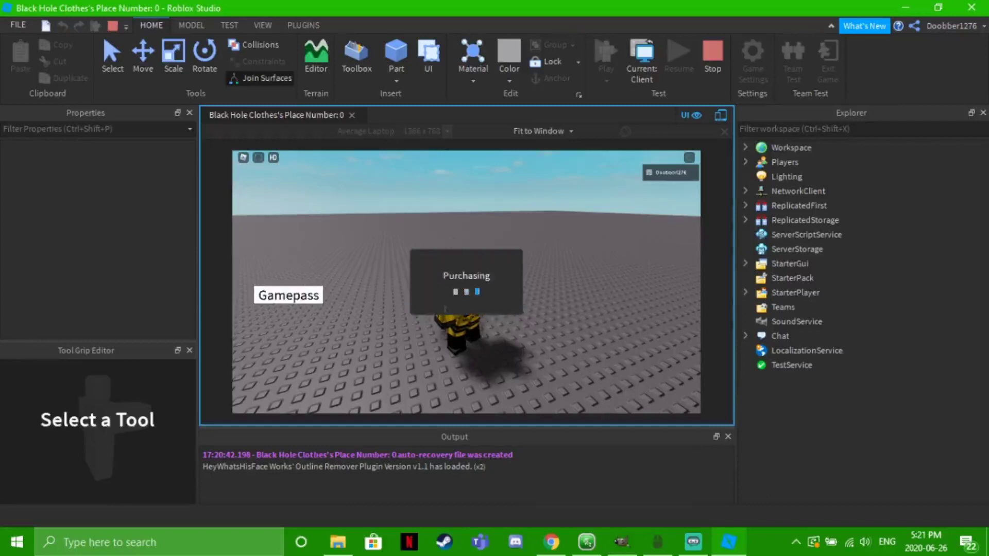
pyautogui.click(473, 312)
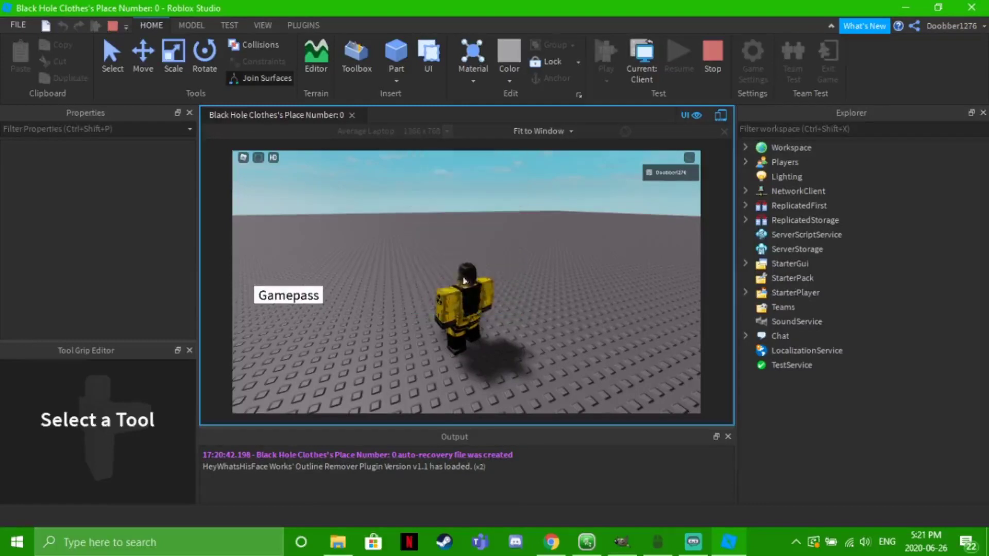
# - Walk the avatar around with W and D, then stop the play test
pyautogui.moveTo(469, 283); pyautogui.dragTo(471, 276, button='right')
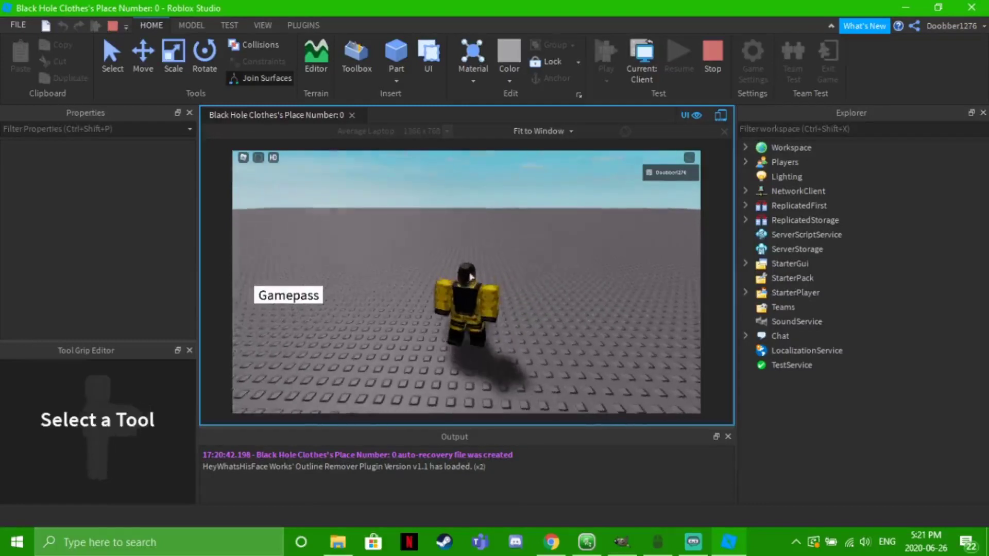
pyautogui.press('w')
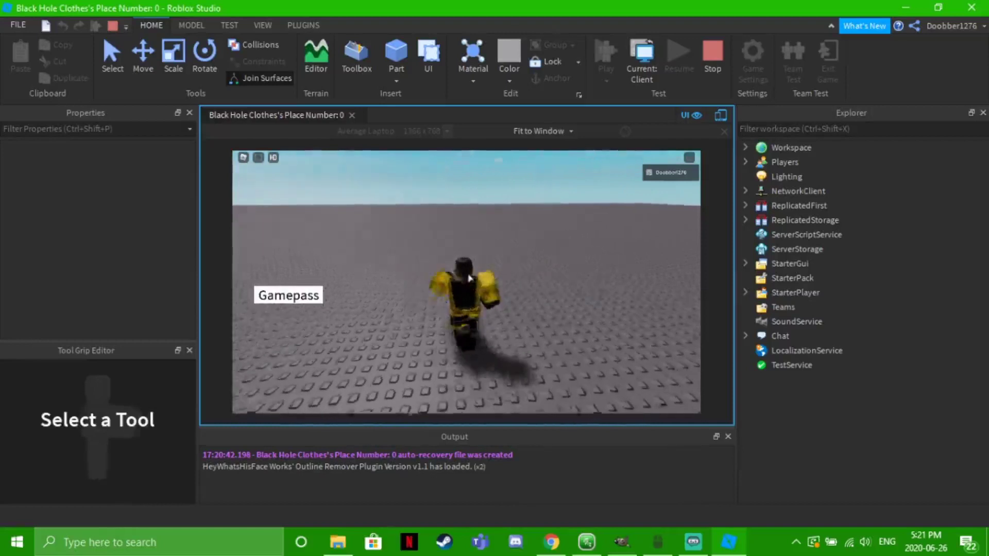
pyautogui.moveTo(468, 278); pyautogui.dragTo(469, 278, button='right')
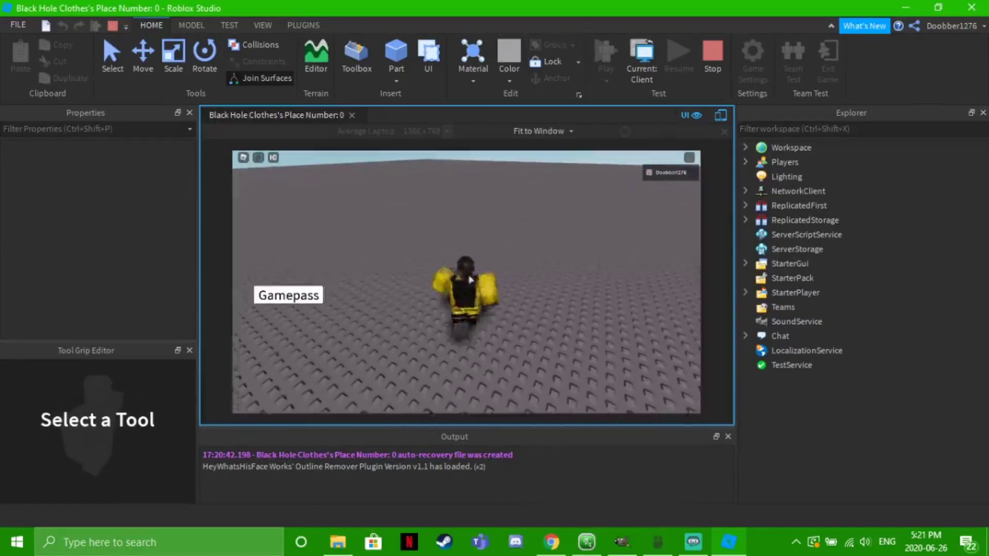
pyautogui.press('d')
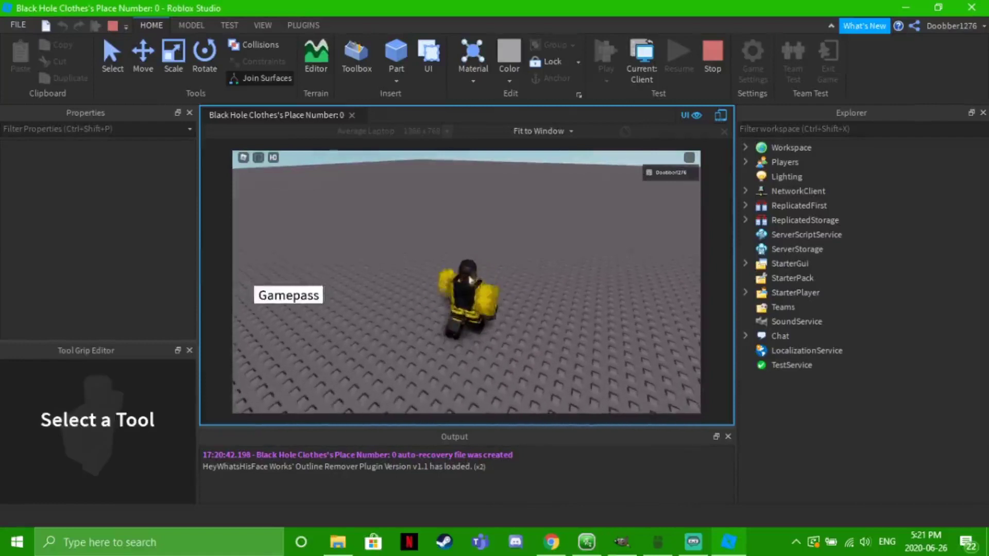
pyautogui.press('Tab')
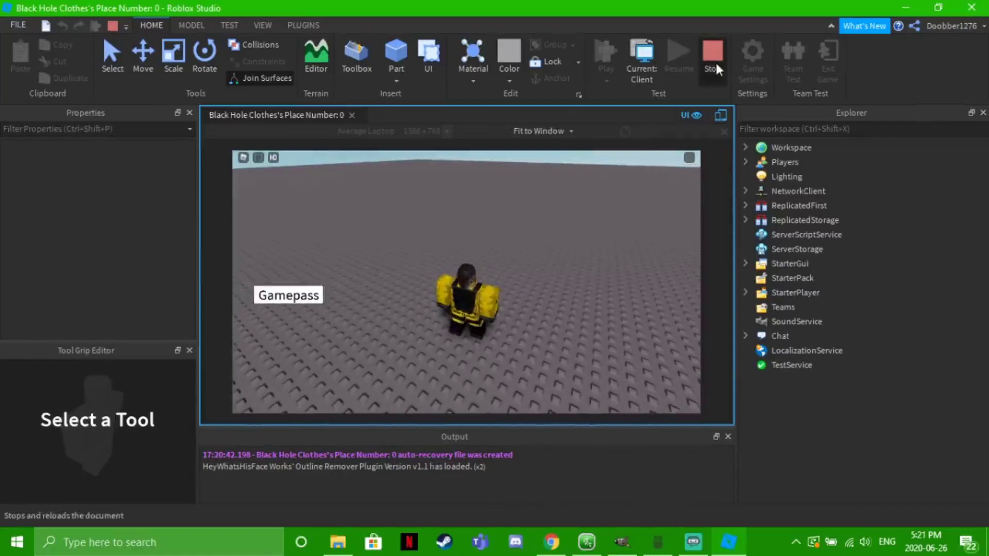
pyautogui.click(716, 62)
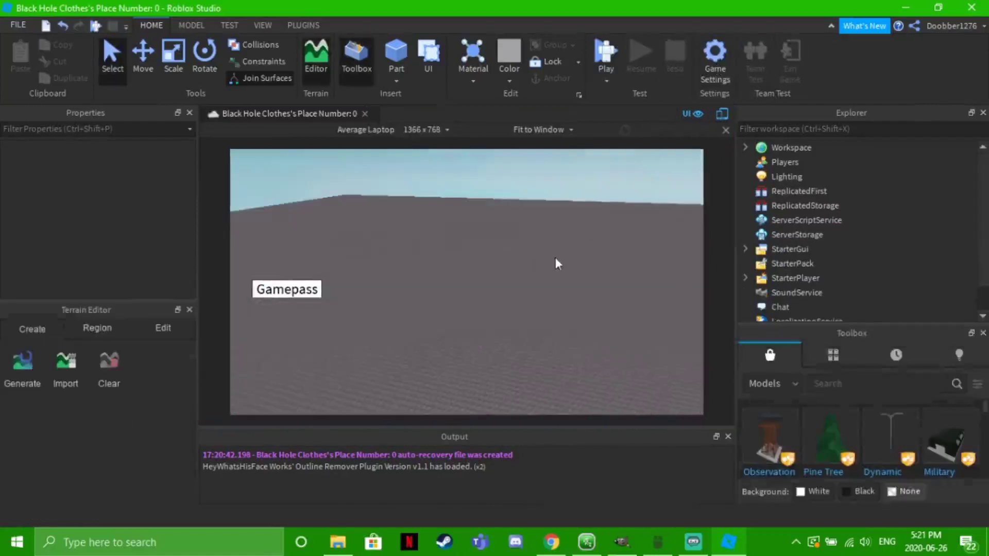
# - In Chrome, browse from Roblox Home to the Black Hole Clothes group's Store, then About
pyautogui.click(551, 542)
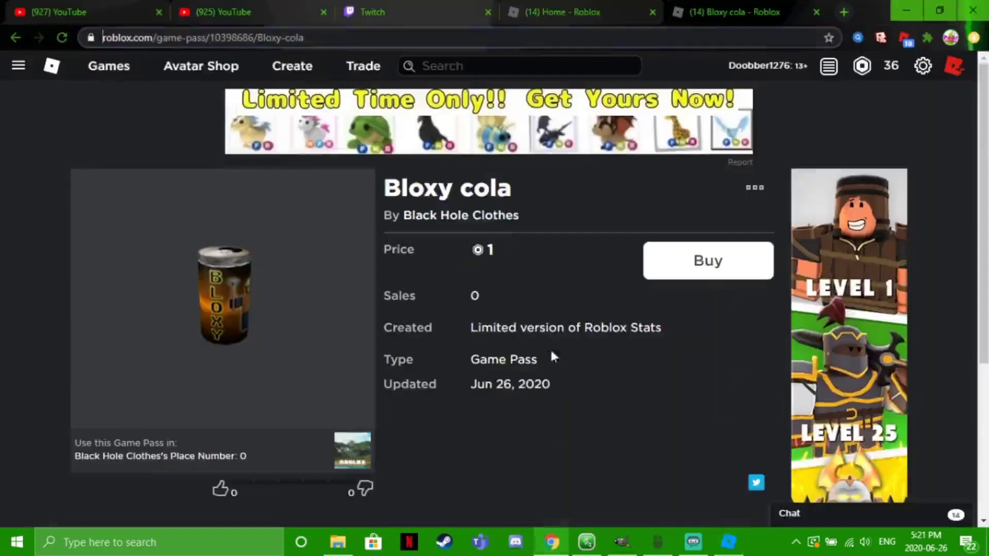
pyautogui.click(51, 66)
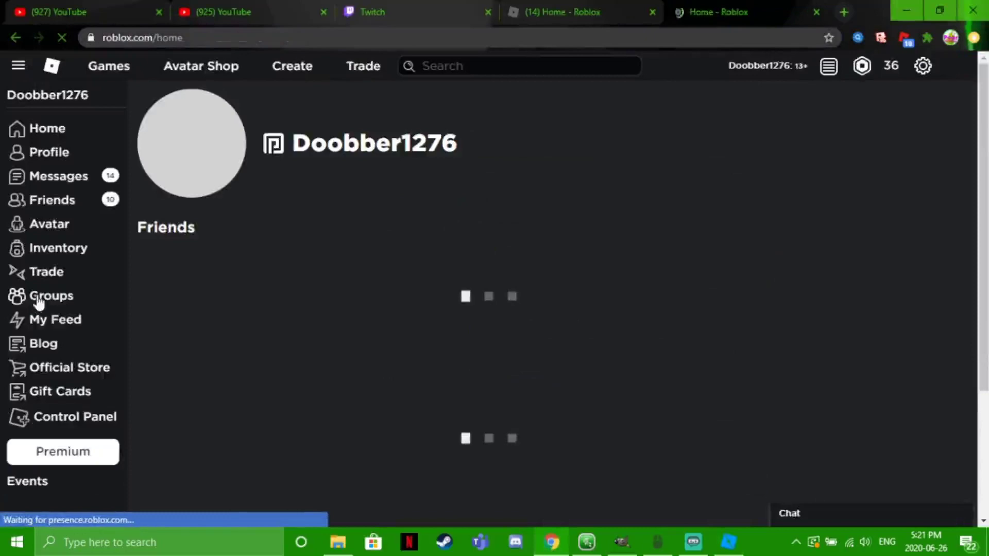
pyautogui.click(39, 303)
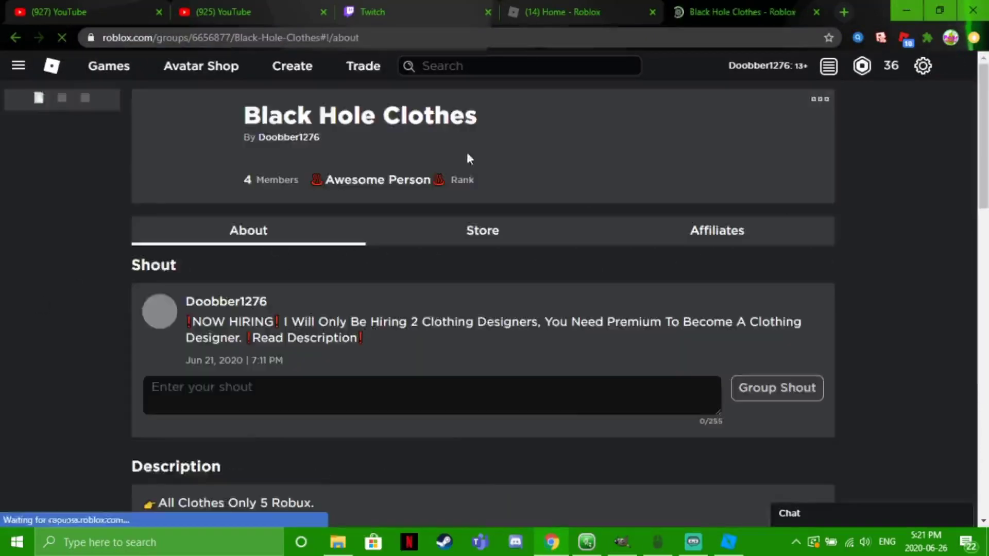
pyautogui.click(482, 230)
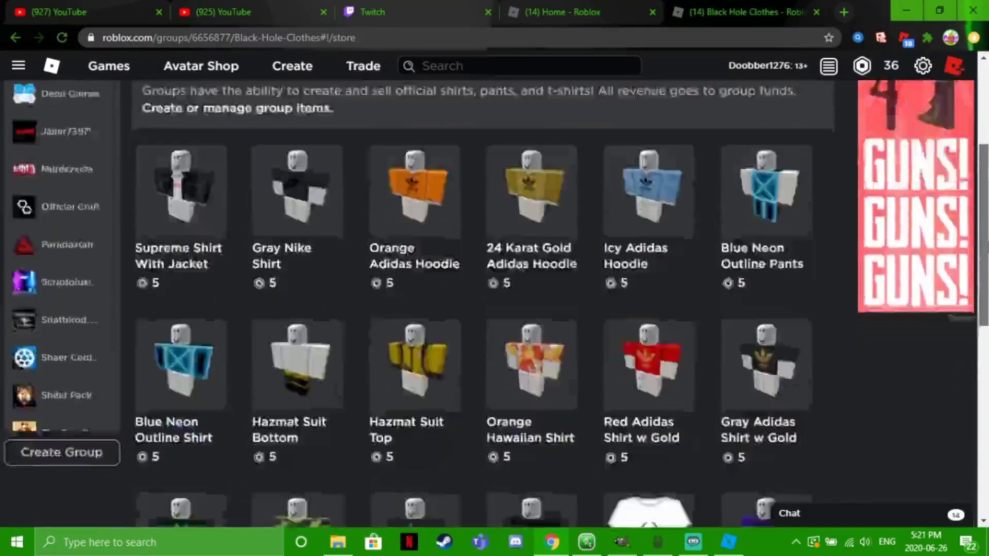
pyautogui.scroll(-5, 482, 310)
pyautogui.scroll(3, 309, 254)
pyautogui.scroll(3, 309, 254)
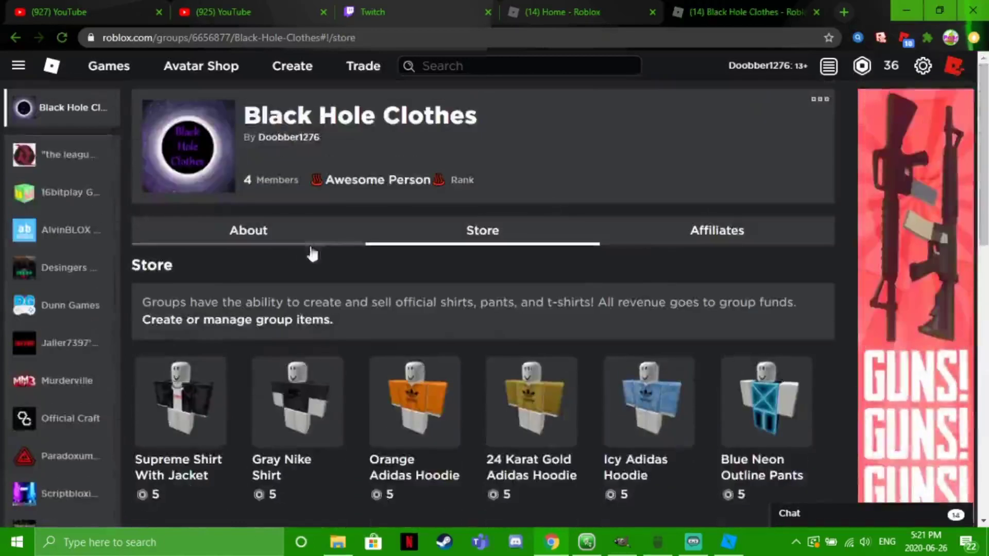
pyautogui.click(280, 227)
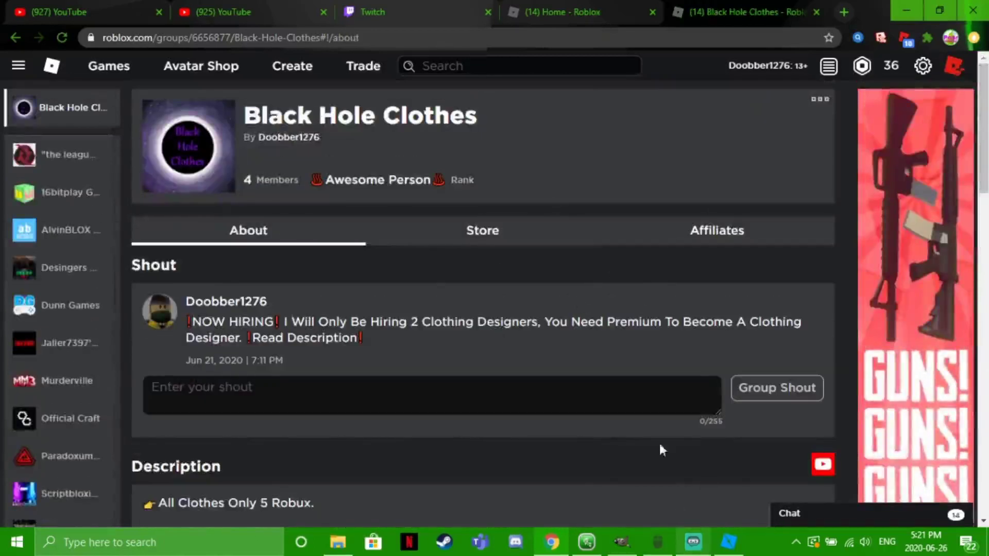